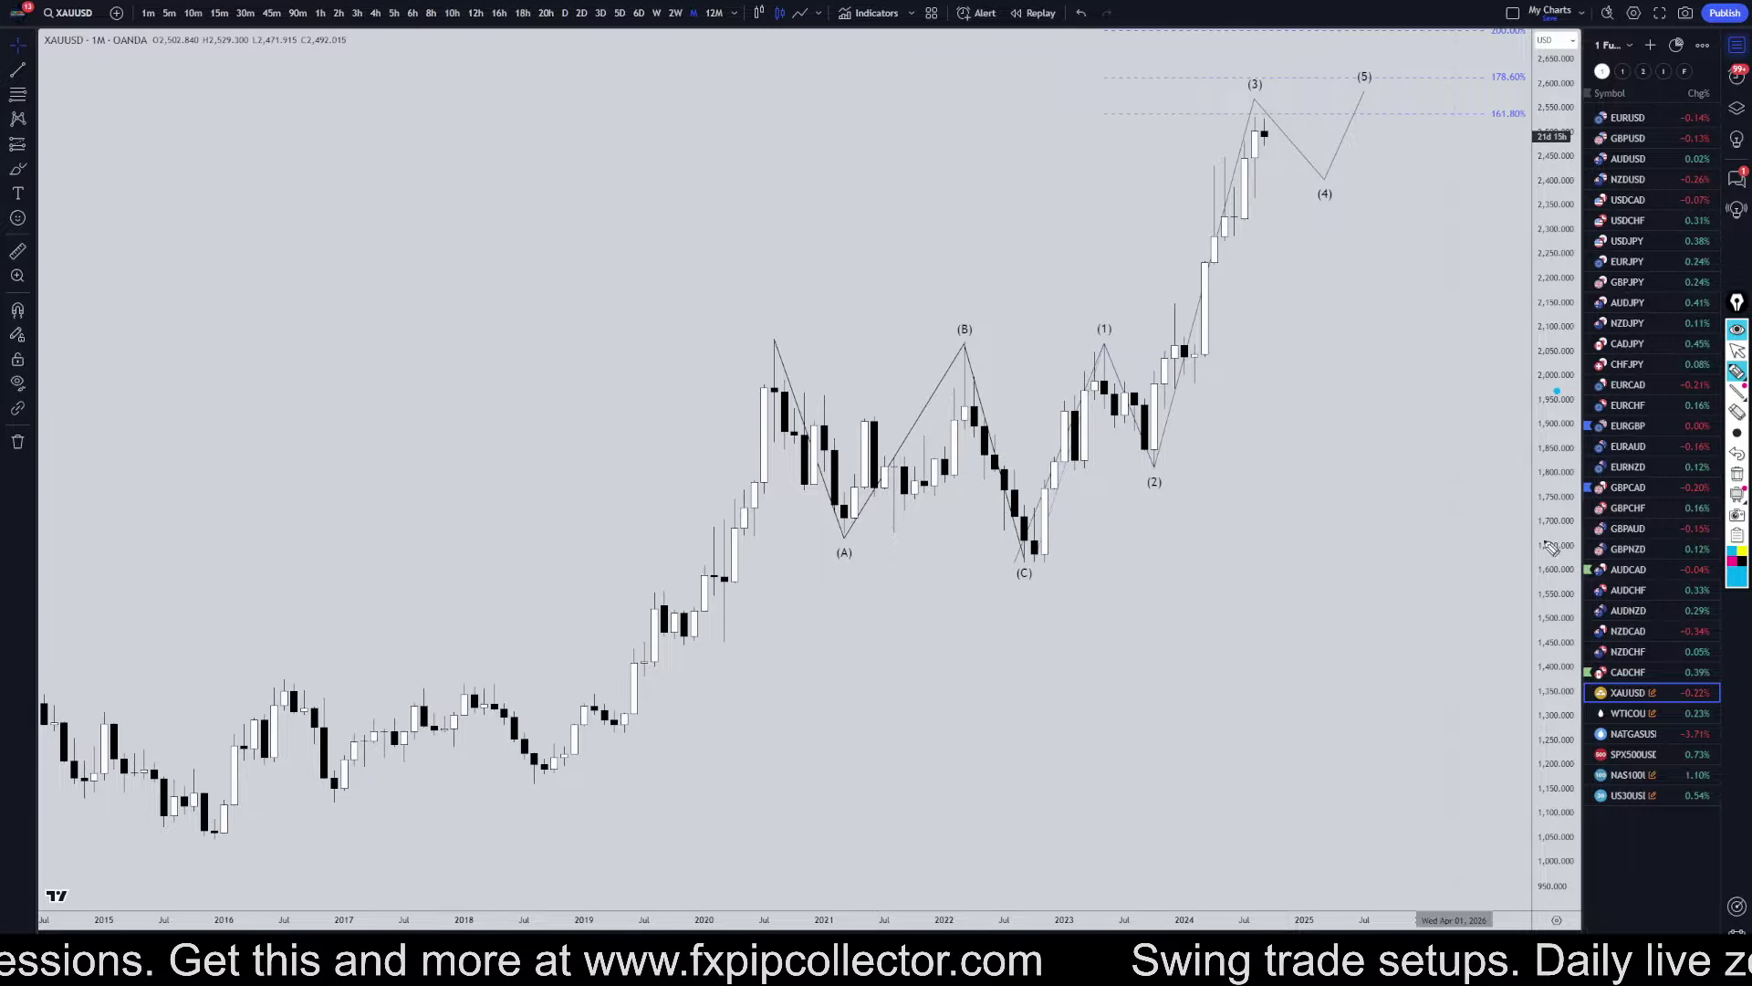
- On the monthly chart, highlight XAUUSD, the timeframe bar, the (C)-to-(1) rise and the 161.8% extension
left_click_drag(1593, 699, 1447, 643)
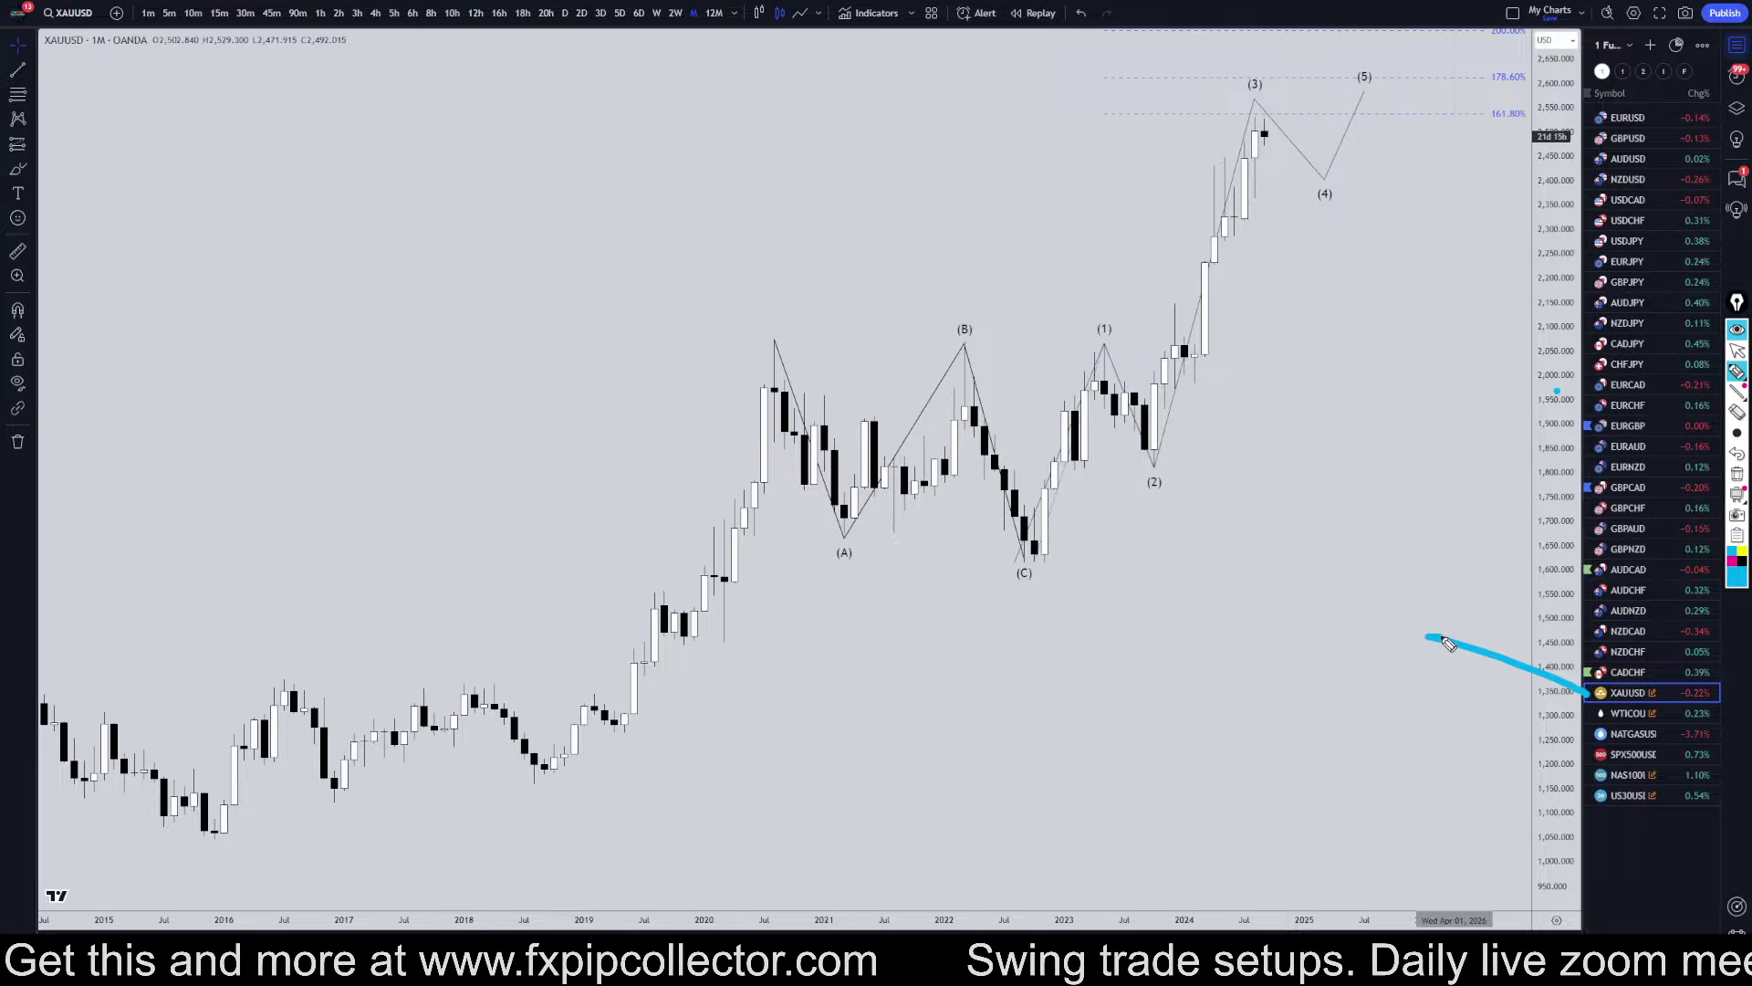
mouse_move(711, 34)
left_mouse_down()
mouse_move(371, 46)
mouse_move(319, 25)
left_mouse_up()
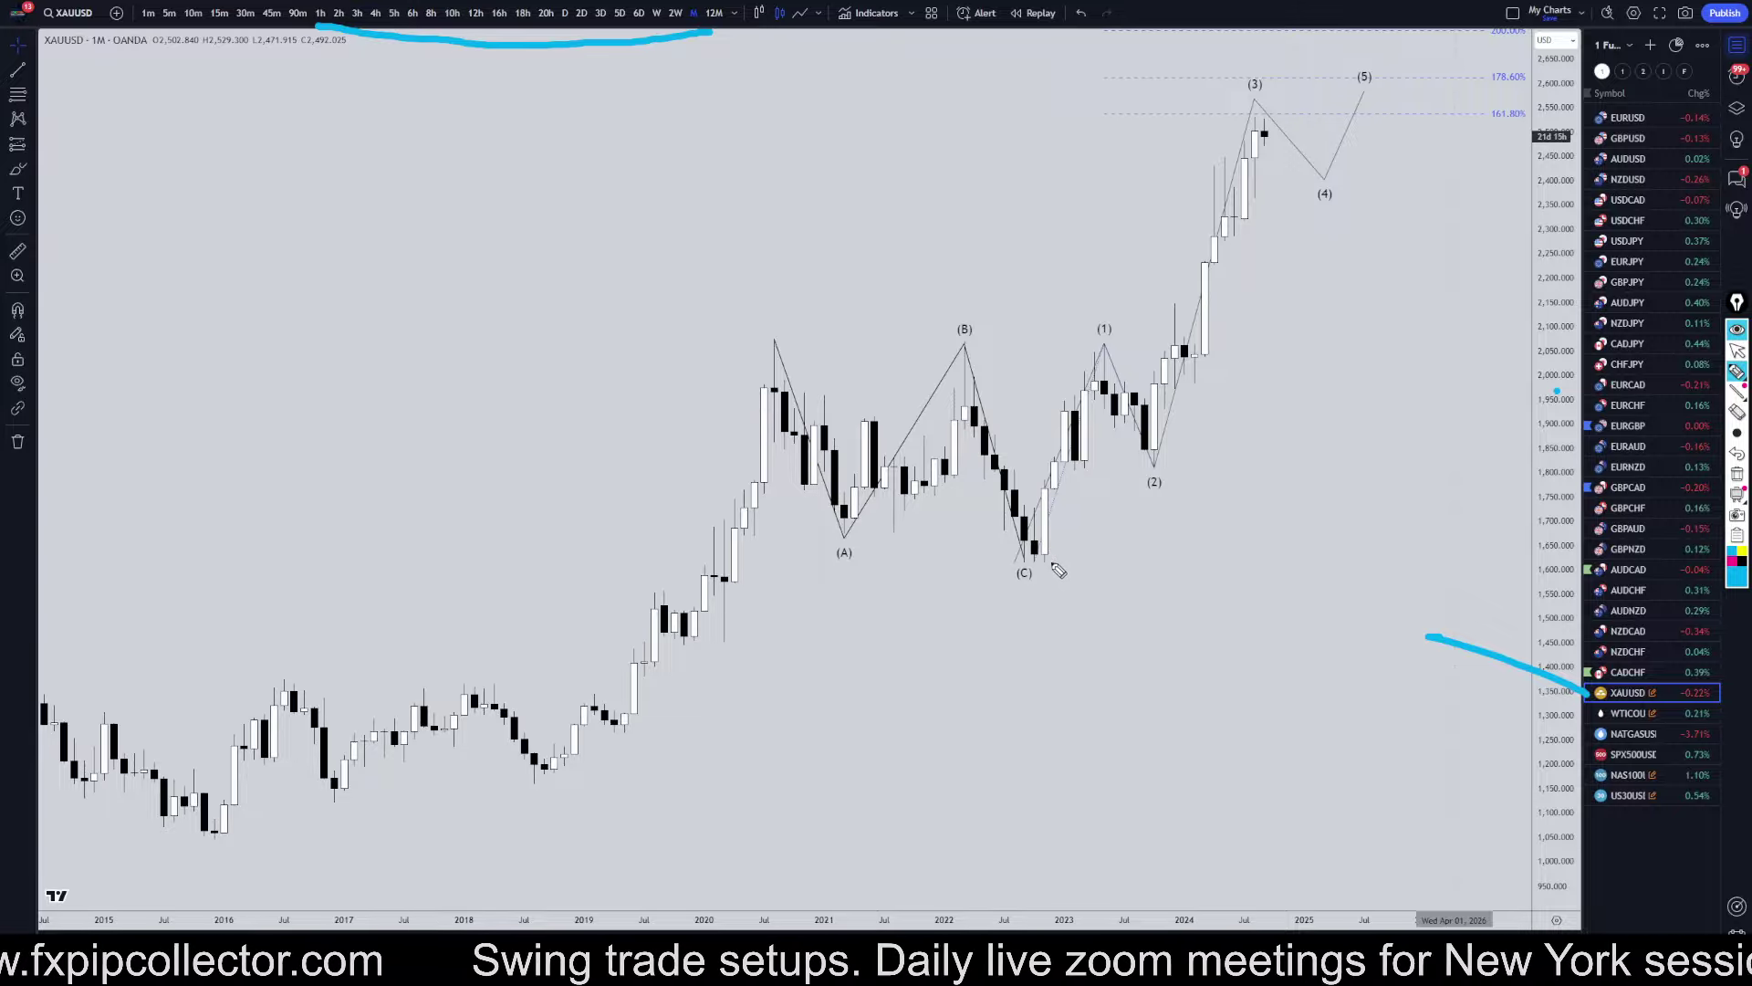
mouse_move(1035, 563)
left_mouse_down()
mouse_move(1103, 346)
mouse_move(1161, 434)
mouse_move(1259, 137)
left_mouse_up()
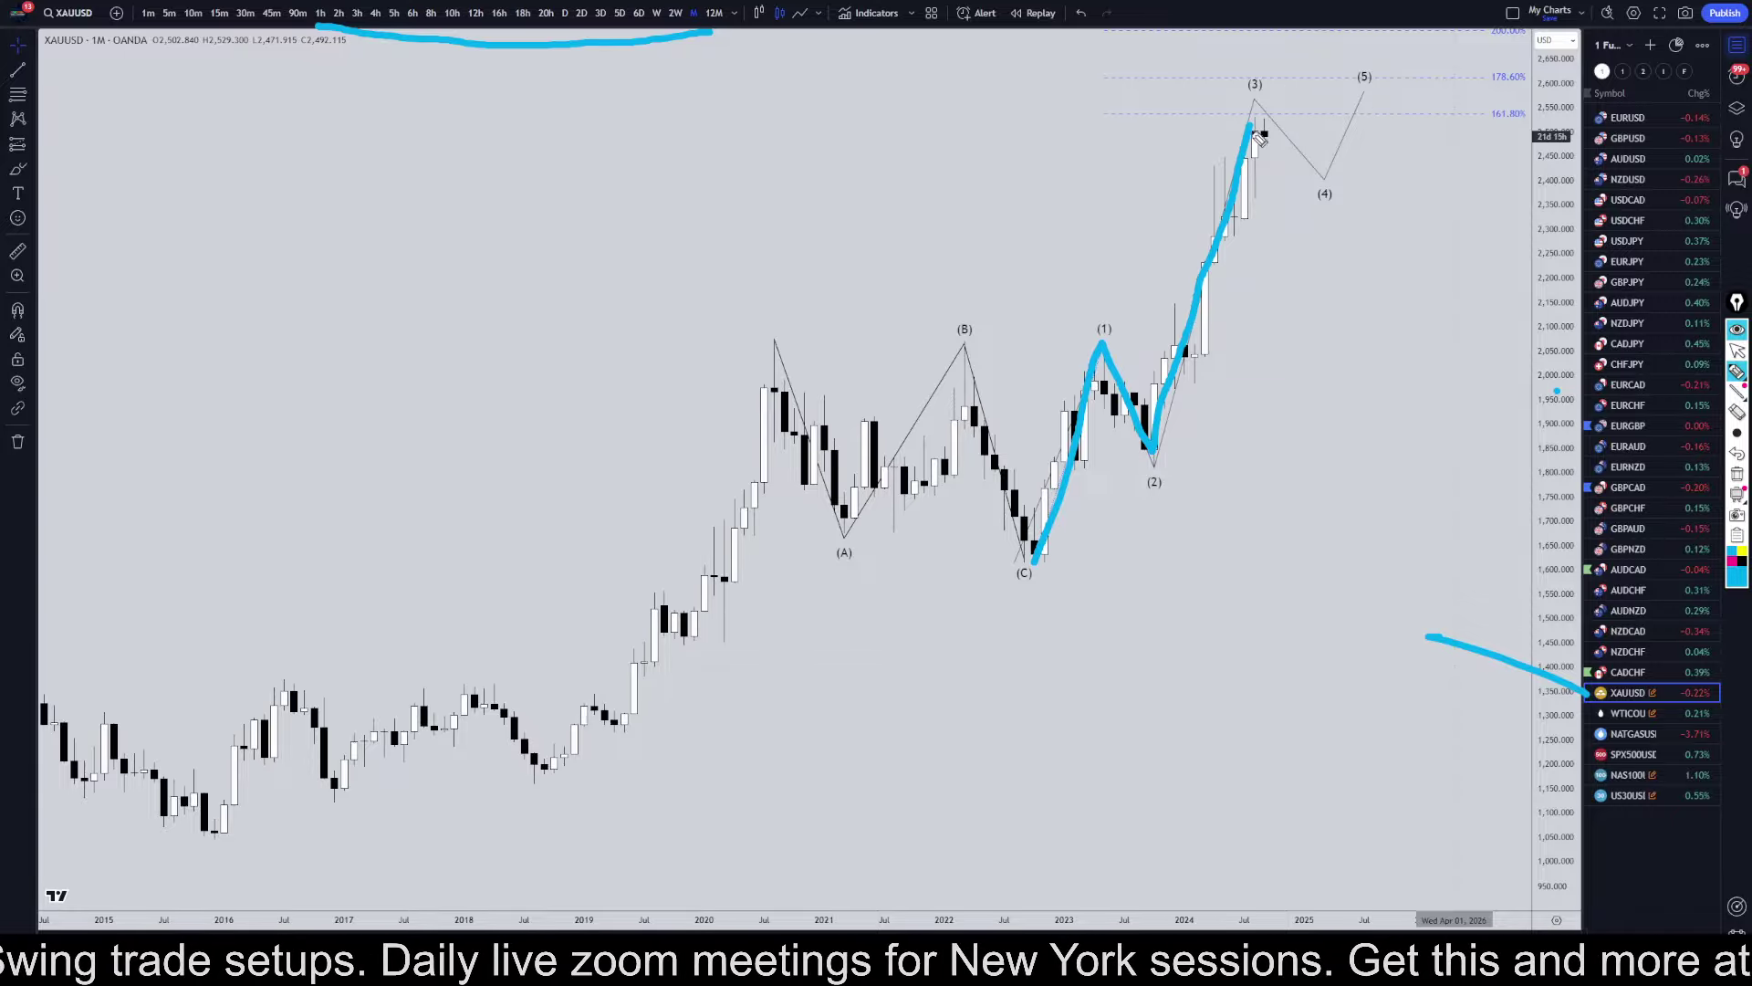
left_click_drag(1478, 126, 1529, 129)
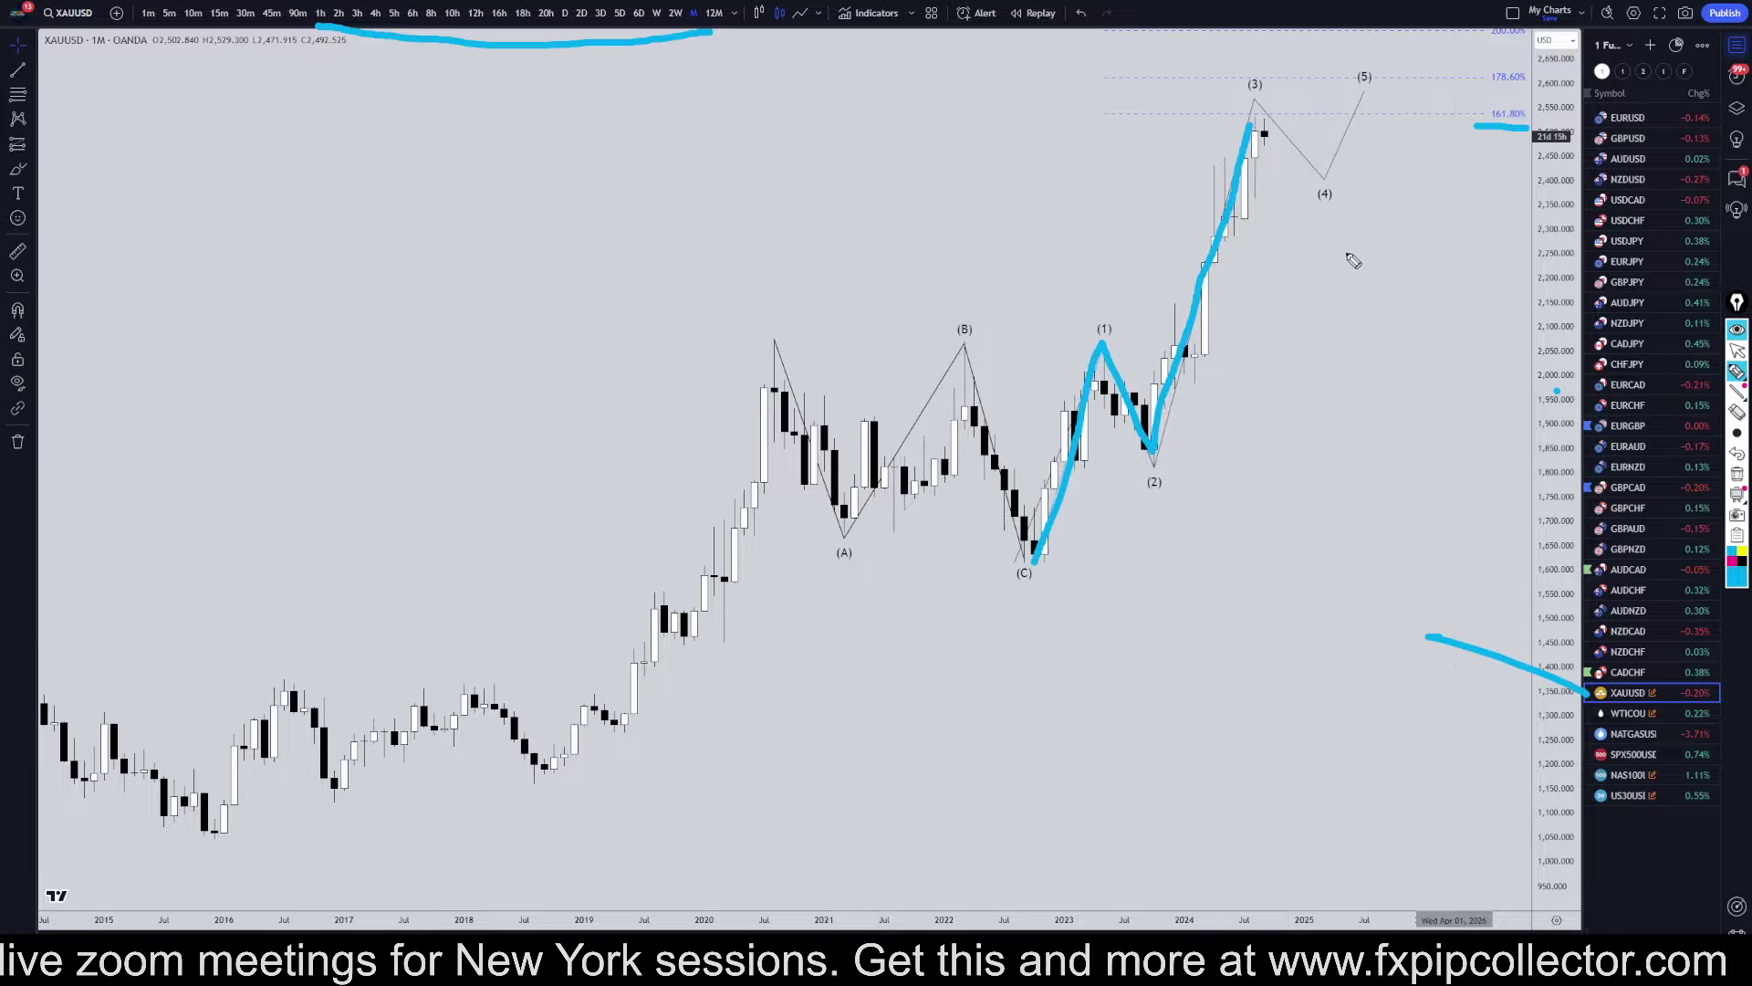
- Sketch the projected (4) pullback and rise toward (5), then clear all marks and exit drawing
left_click_drag(1272, 136, 1317, 24)
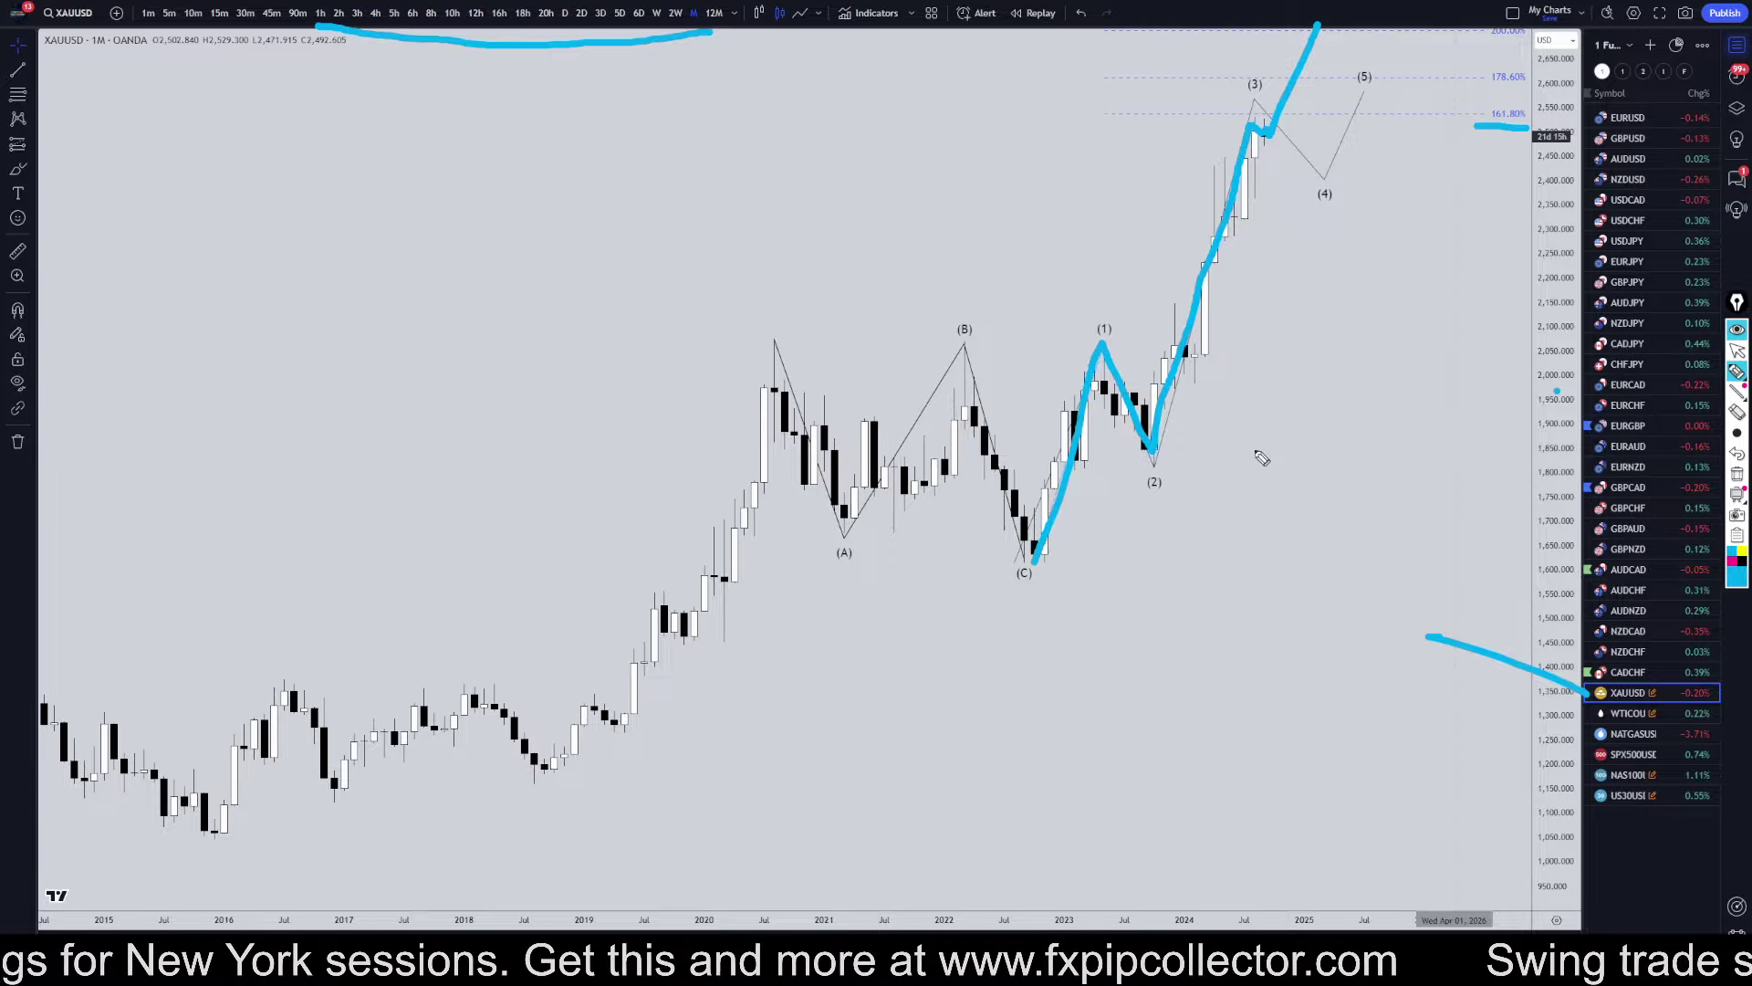
left_click(1273, 138)
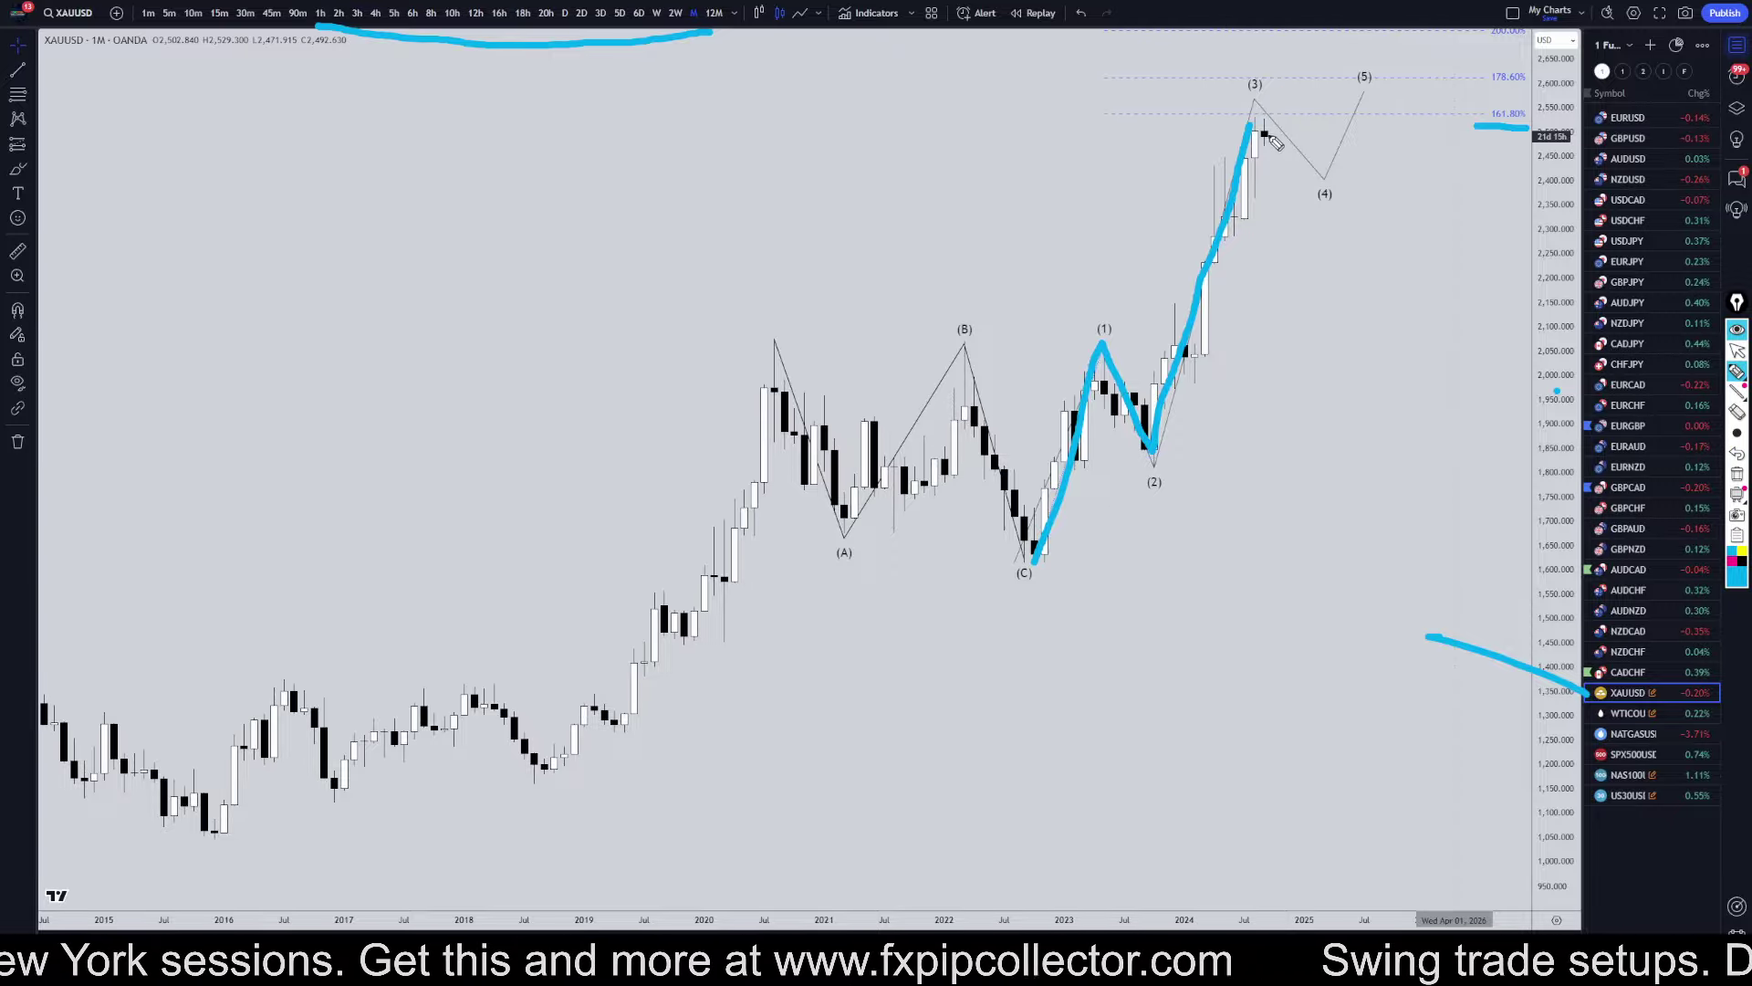
mouse_move(1264, 137)
left_mouse_down()
mouse_move(1325, 182)
mouse_move(1367, 84)
left_mouse_up()
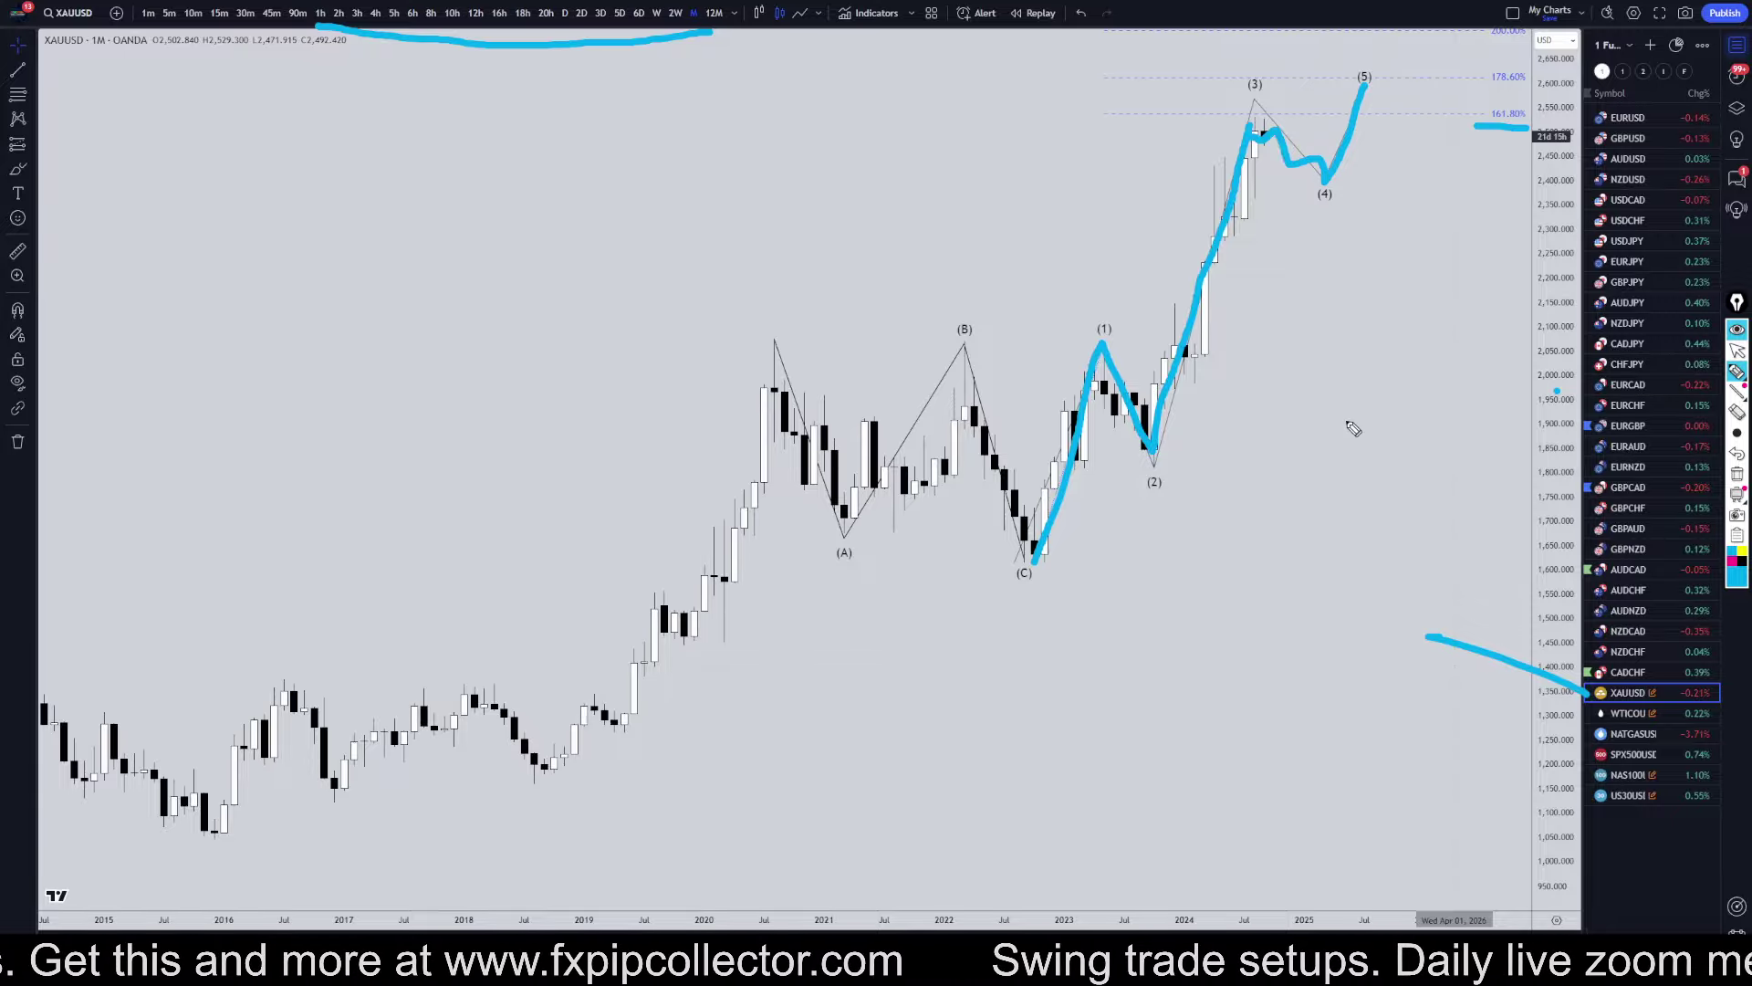
left_click(1737, 474)
left_click(1737, 349)
- On the weekly chart, circle the (1), (2), (3) labels and trace waves (2)–(4), then clear them
left_click(657, 13)
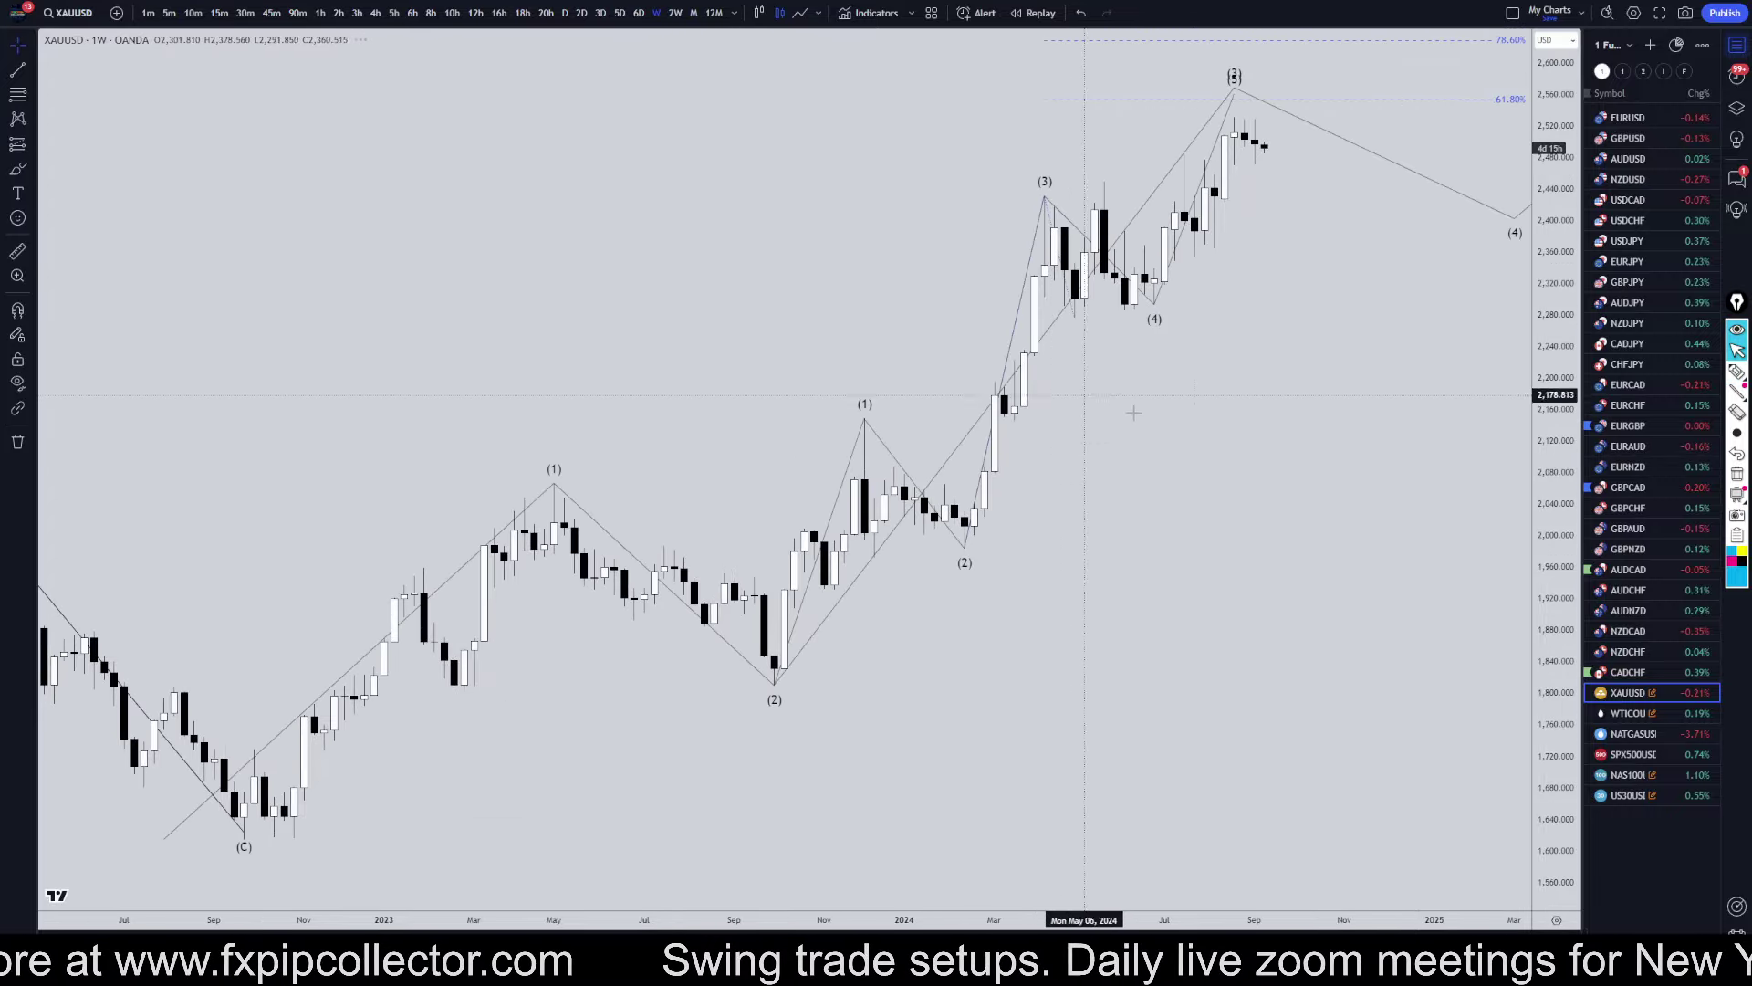
left_click(1736, 372)
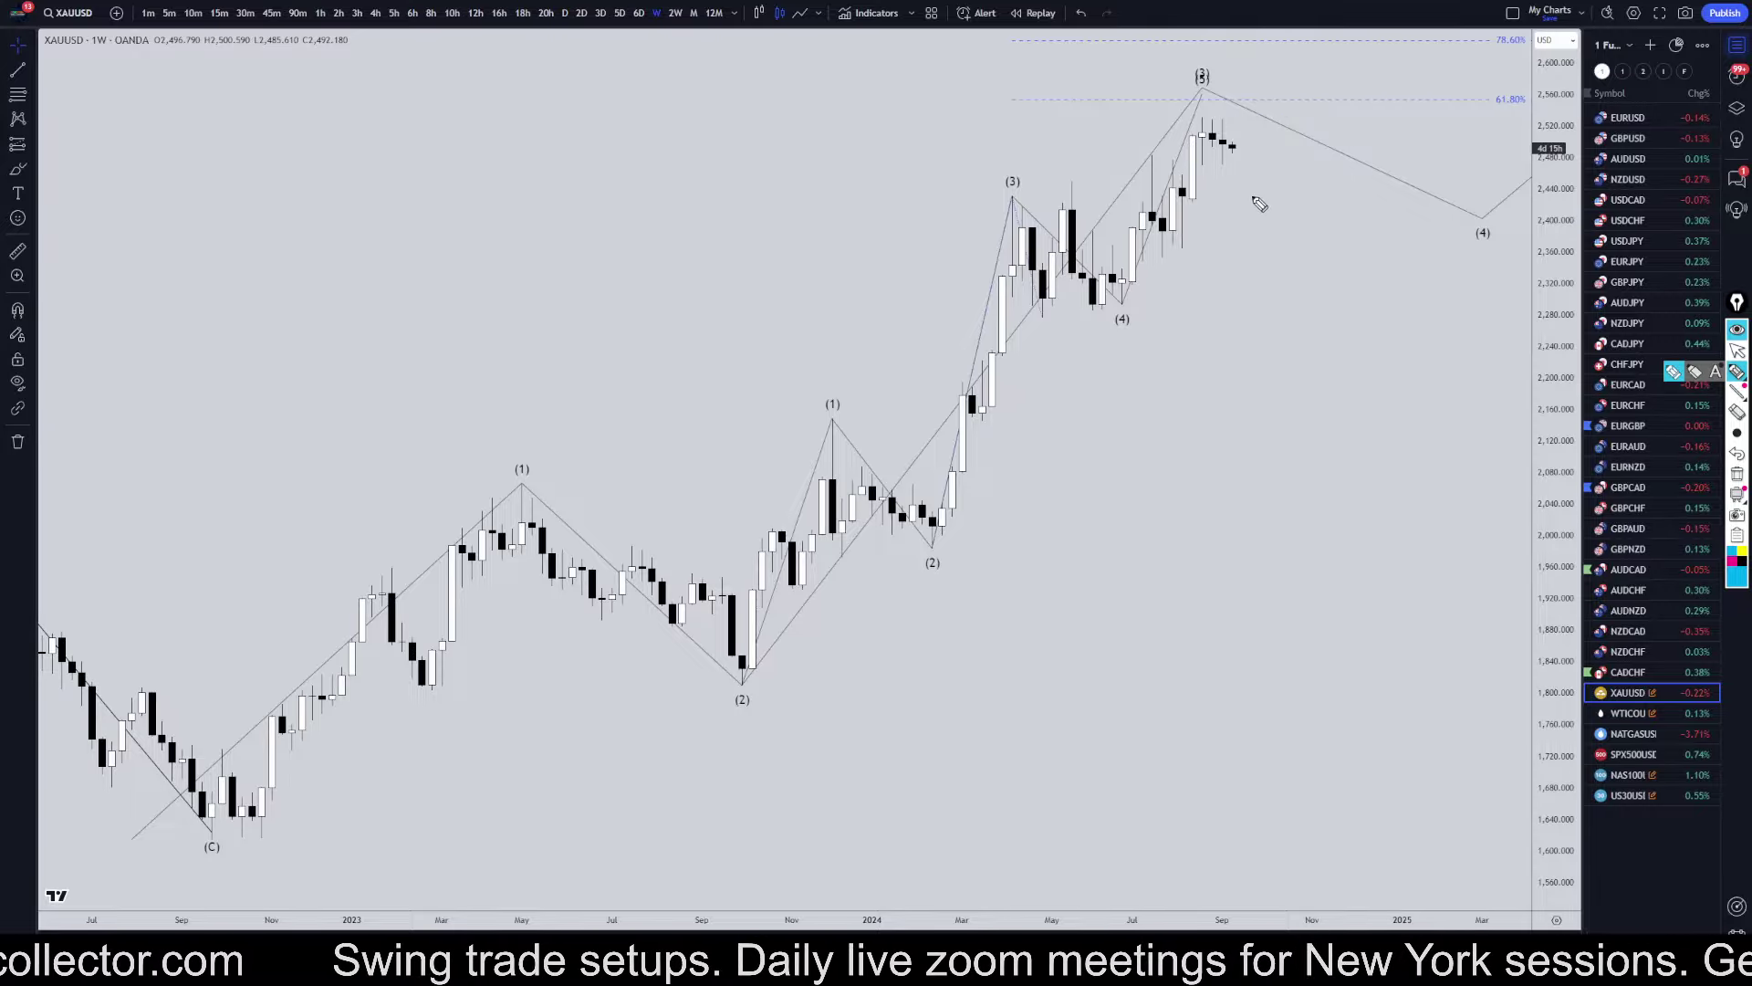
mouse_move(1217, 64)
left_mouse_down()
mouse_move(1173, 77)
mouse_move(1197, 69)
left_mouse_up()
mouse_move(540, 459)
left_mouse_down()
mouse_move(497, 506)
mouse_move(545, 451)
left_mouse_up()
mouse_move(748, 677)
left_mouse_down()
mouse_move(717, 698)
mouse_move(750, 677)
left_mouse_up()
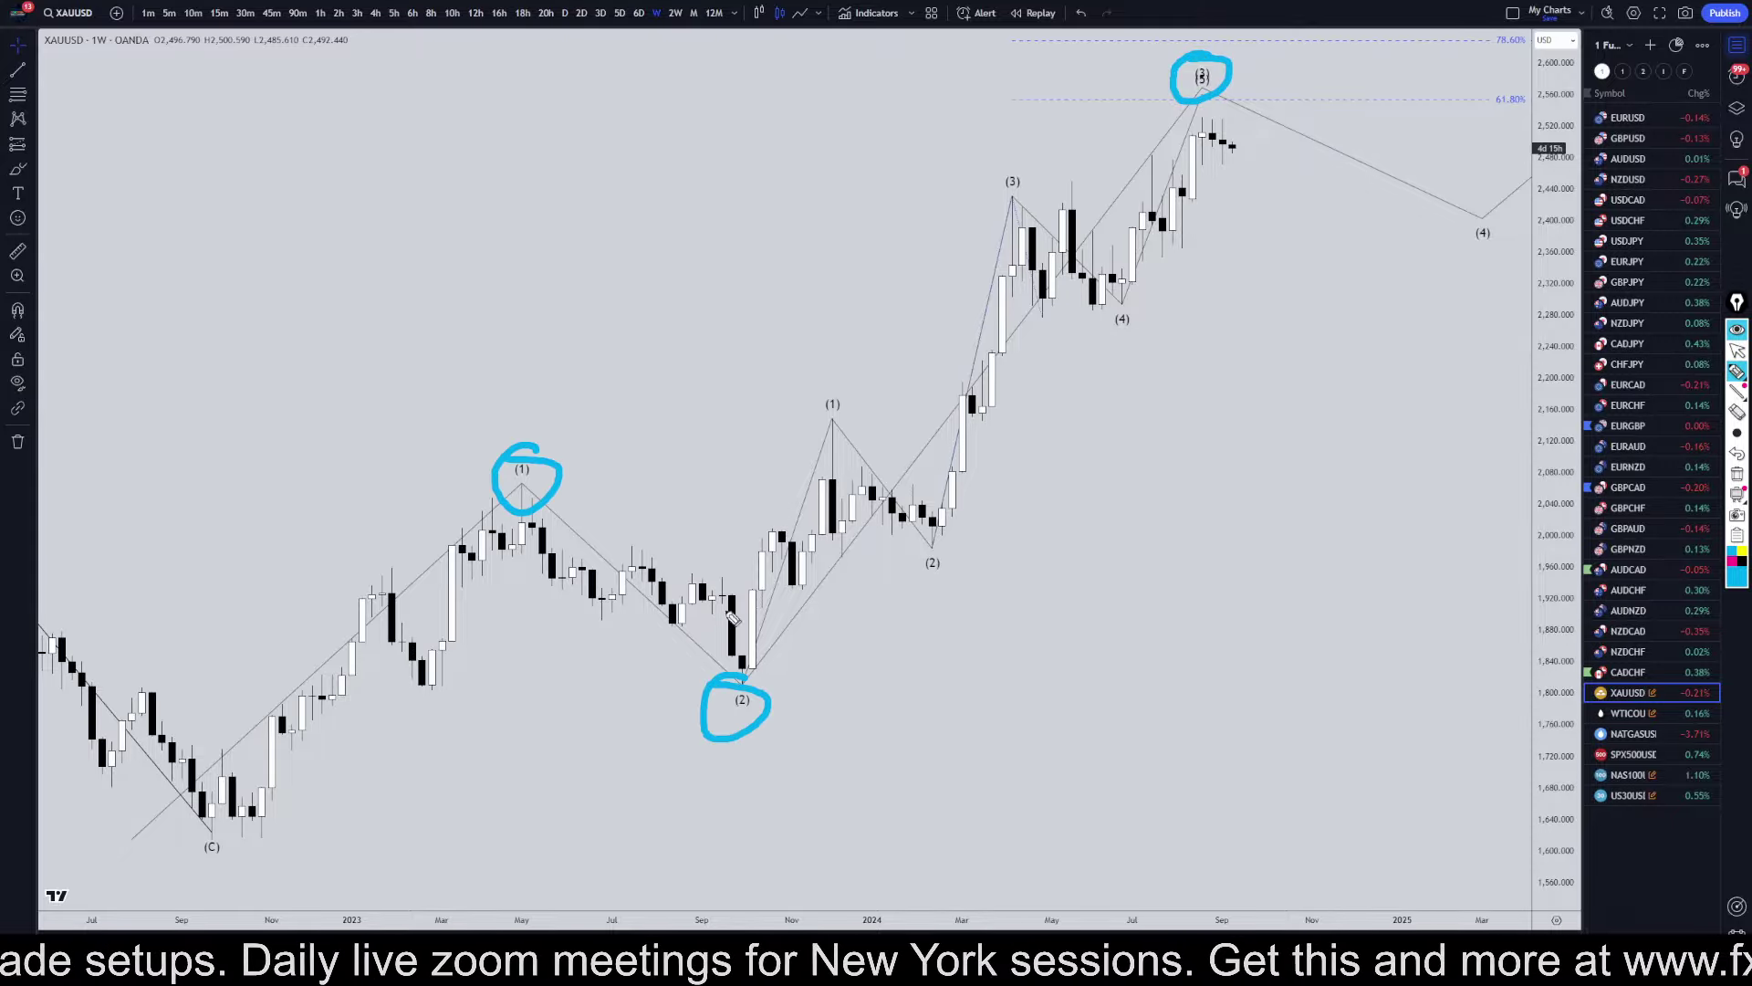
mouse_move(841, 226)
left_mouse_down()
mouse_move(869, 257)
mouse_move(794, 263)
left_mouse_up()
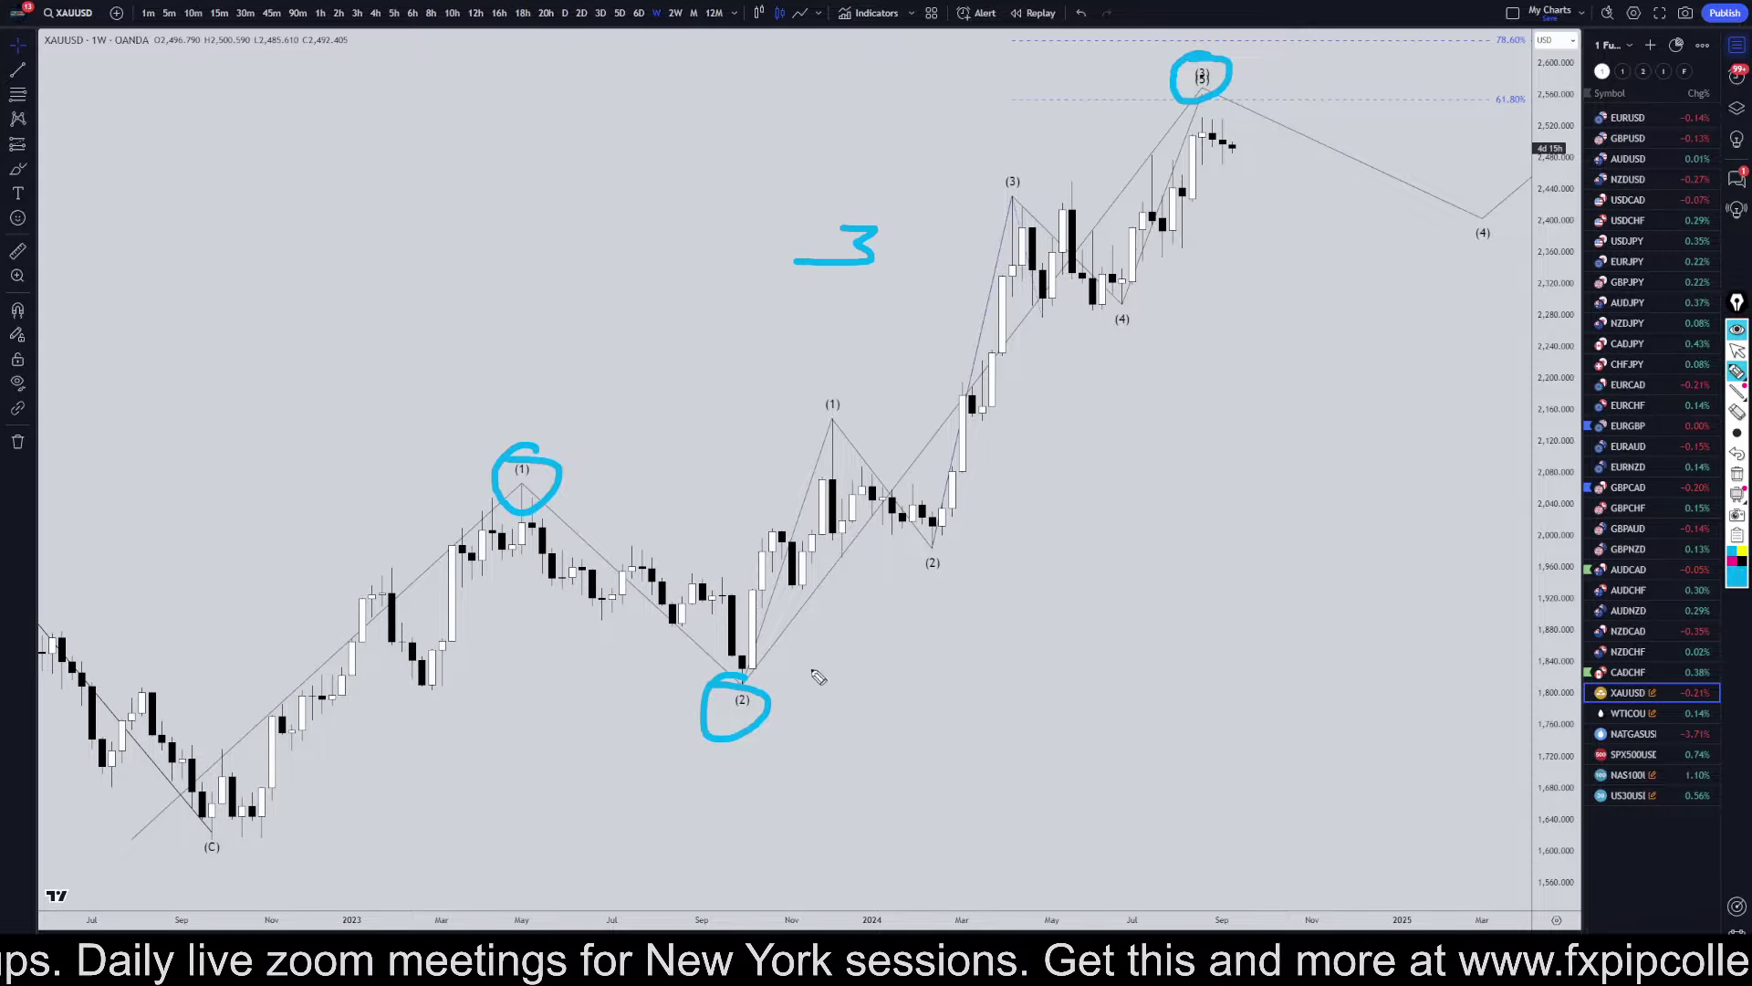
mouse_move(744, 677)
left_mouse_down()
mouse_move(833, 468)
mouse_move(866, 473)
mouse_move(935, 545)
mouse_move(1015, 221)
mouse_move(1105, 297)
mouse_move(1225, 124)
left_mouse_up()
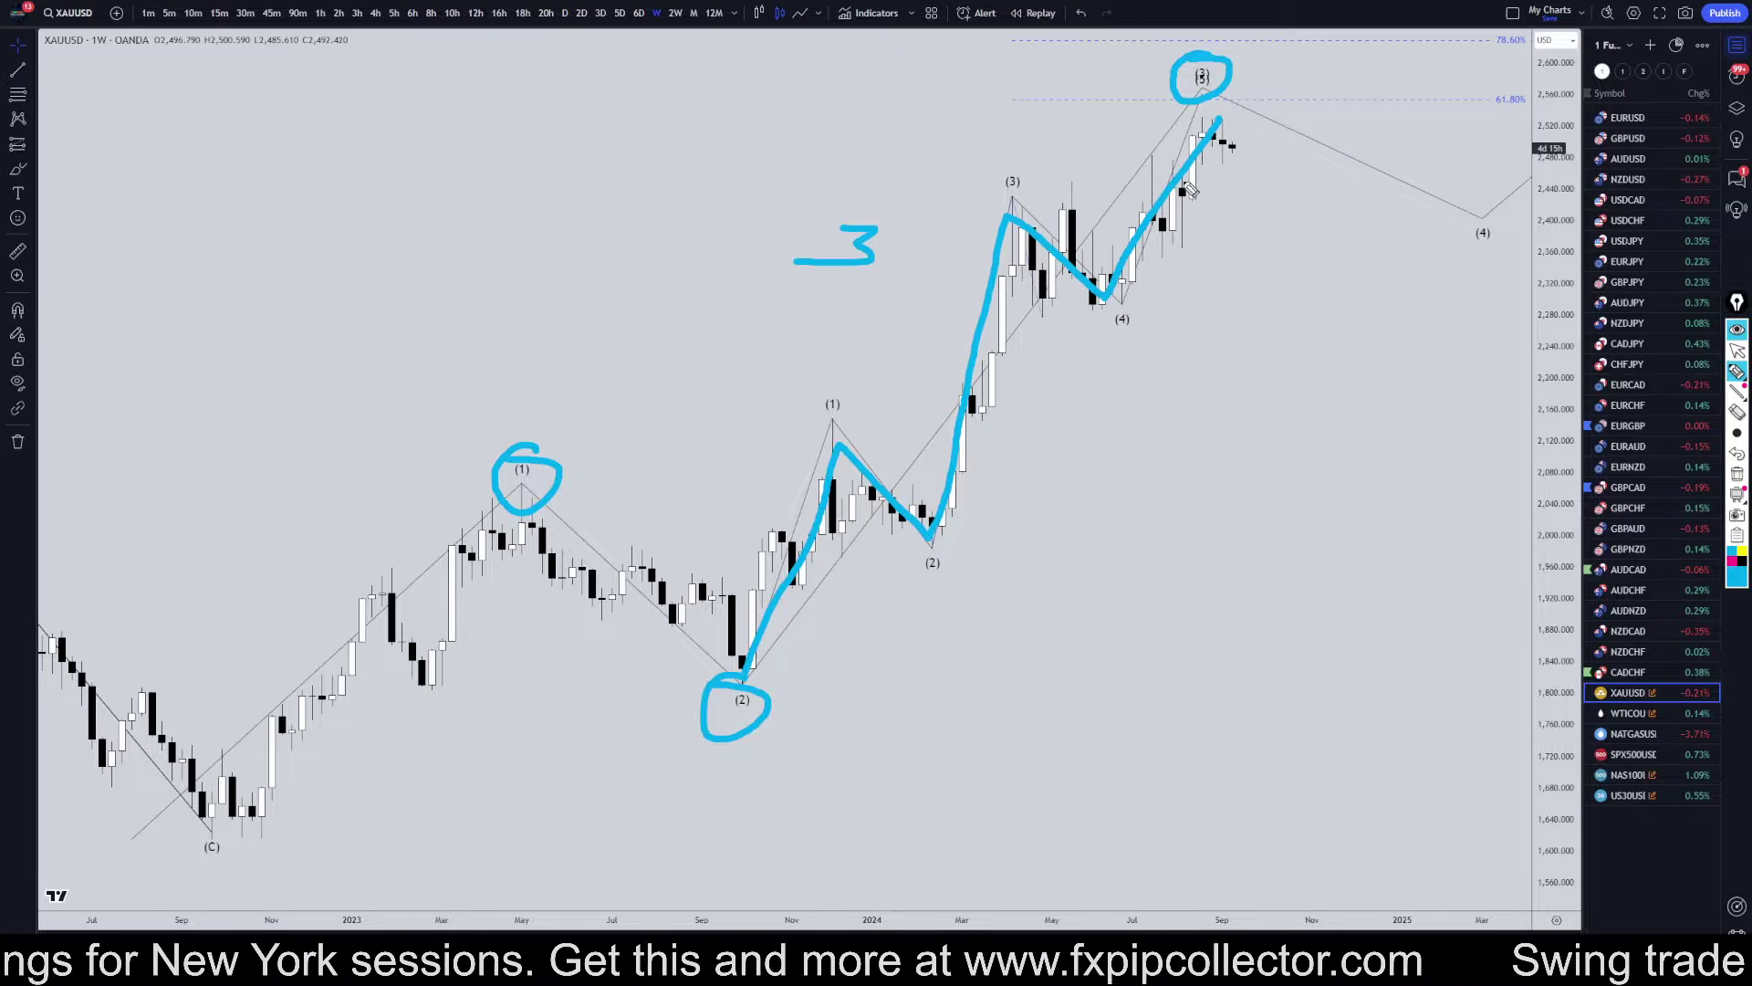
left_click(1737, 473)
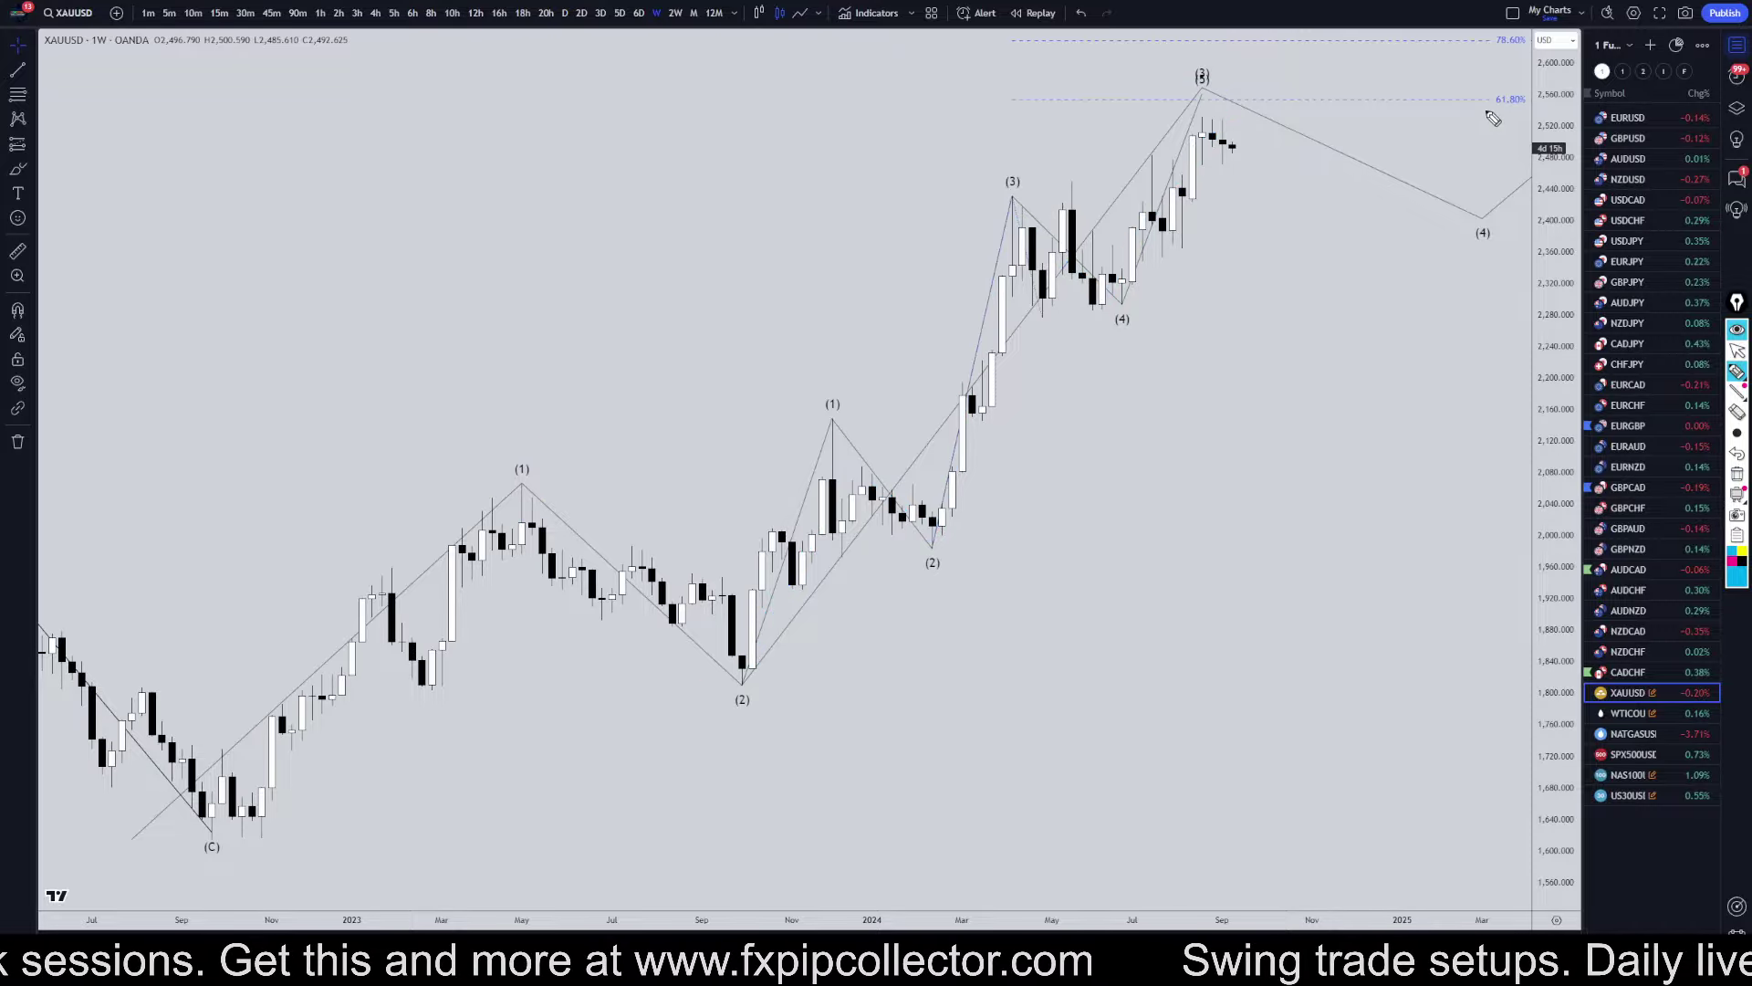
- Mark the 61.8% level, underline waves (3), (2), (4), clear them, and switch to daily
left_click_drag(1483, 110, 1540, 110)
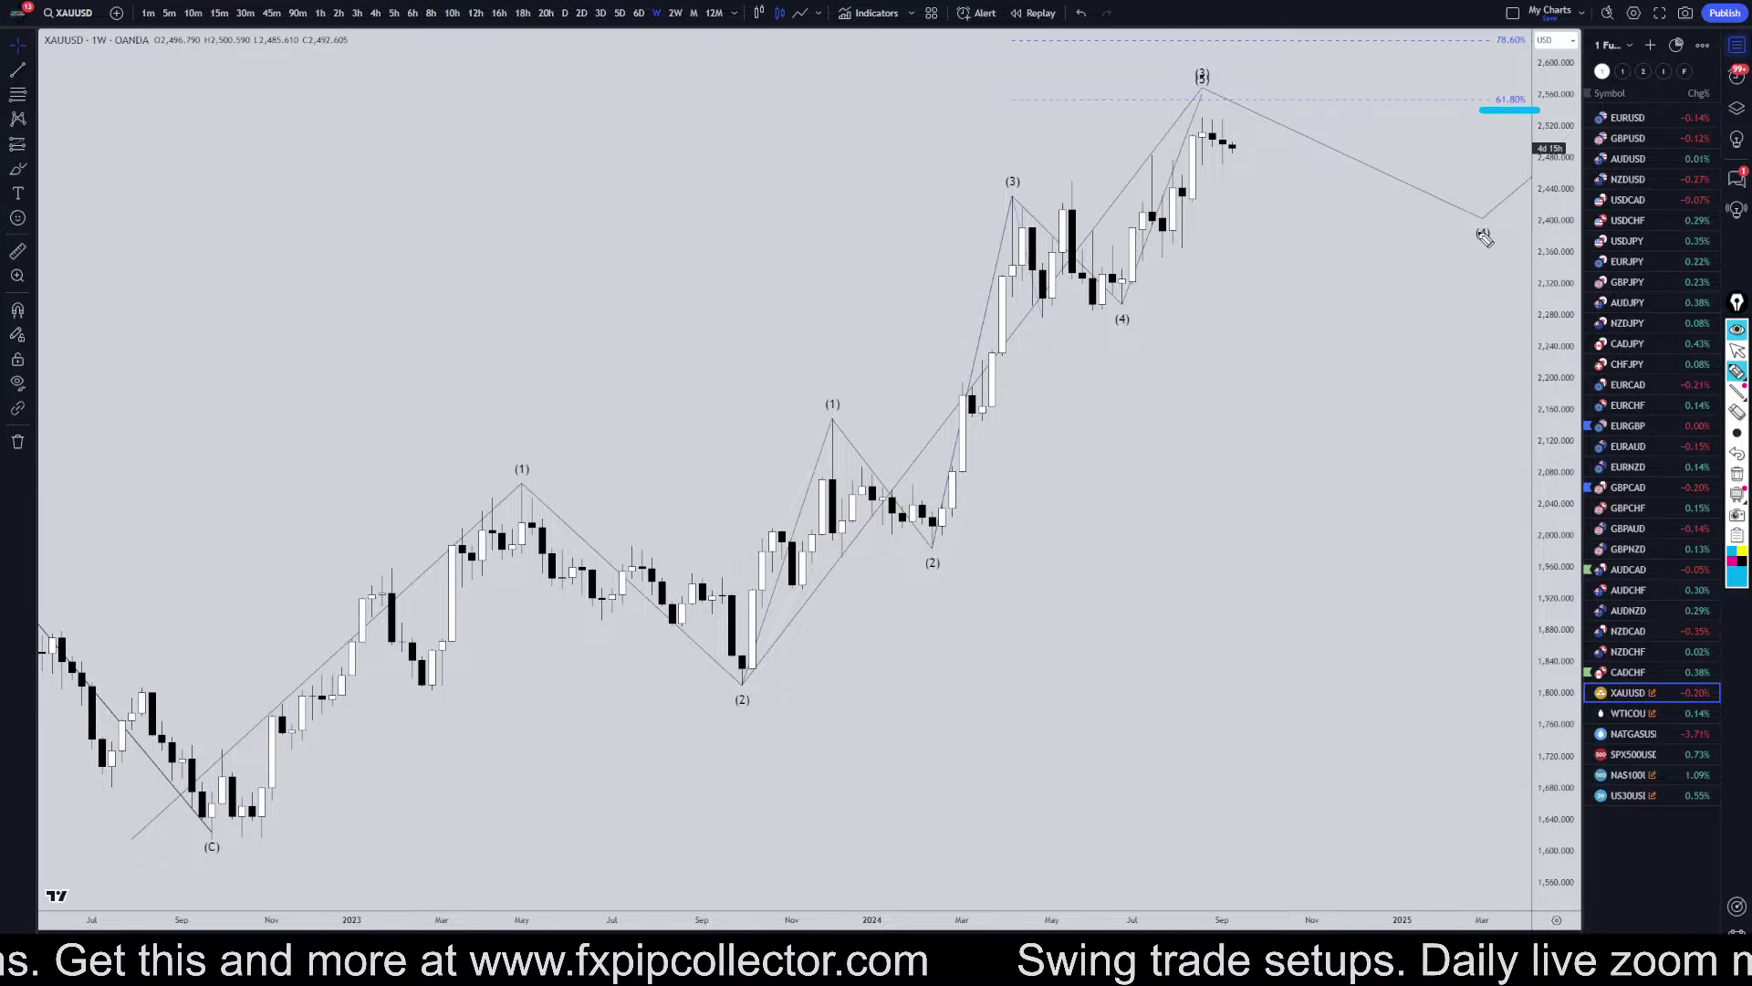
left_click_drag(973, 198, 1075, 191)
left_click_drag(913, 551, 990, 563)
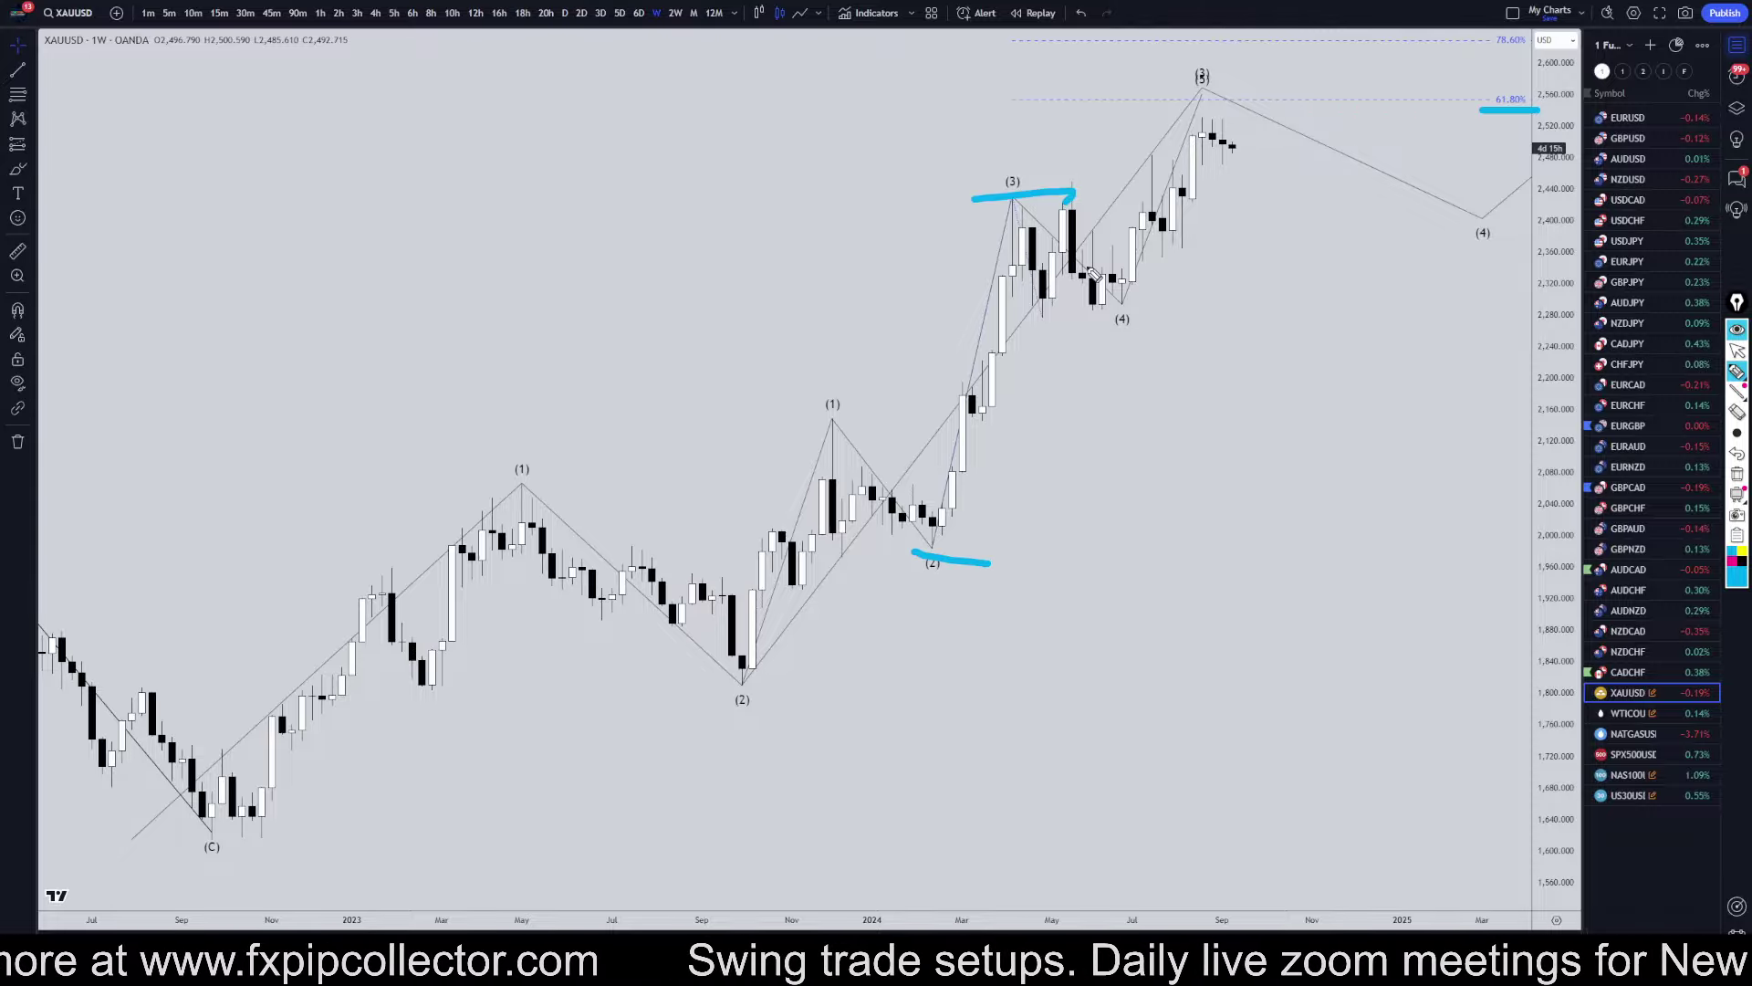
left_click_drag(1027, 318, 1156, 328)
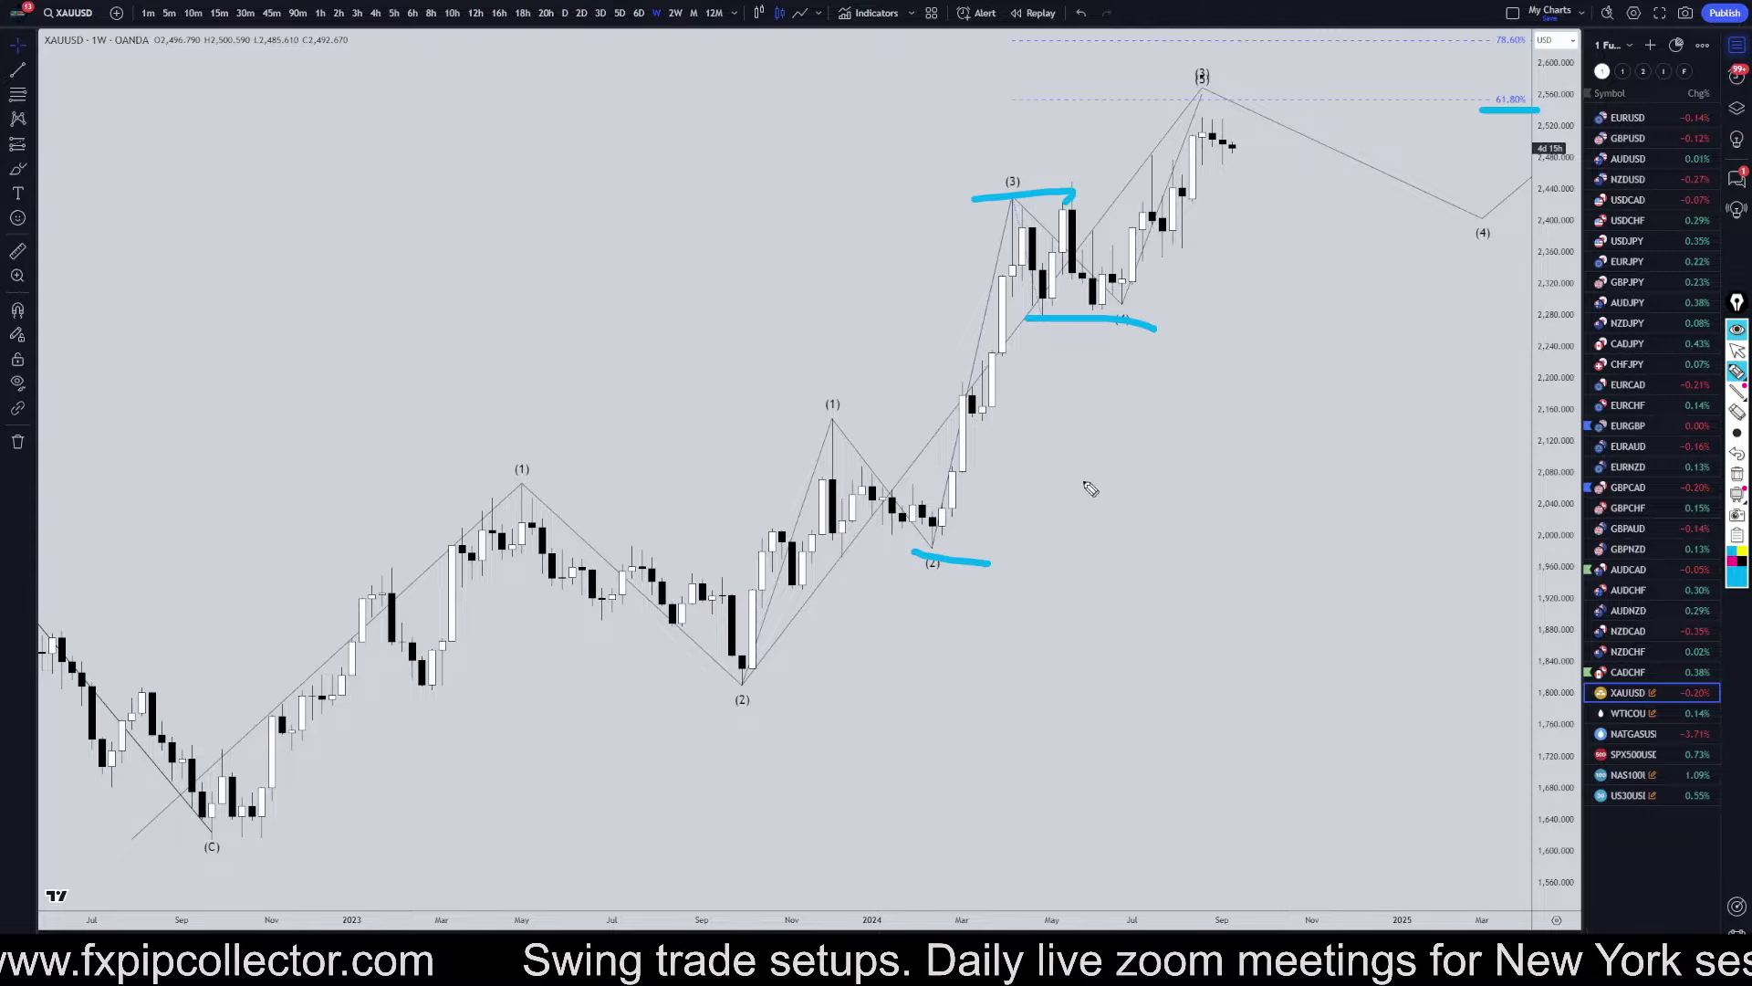
left_click(1737, 473)
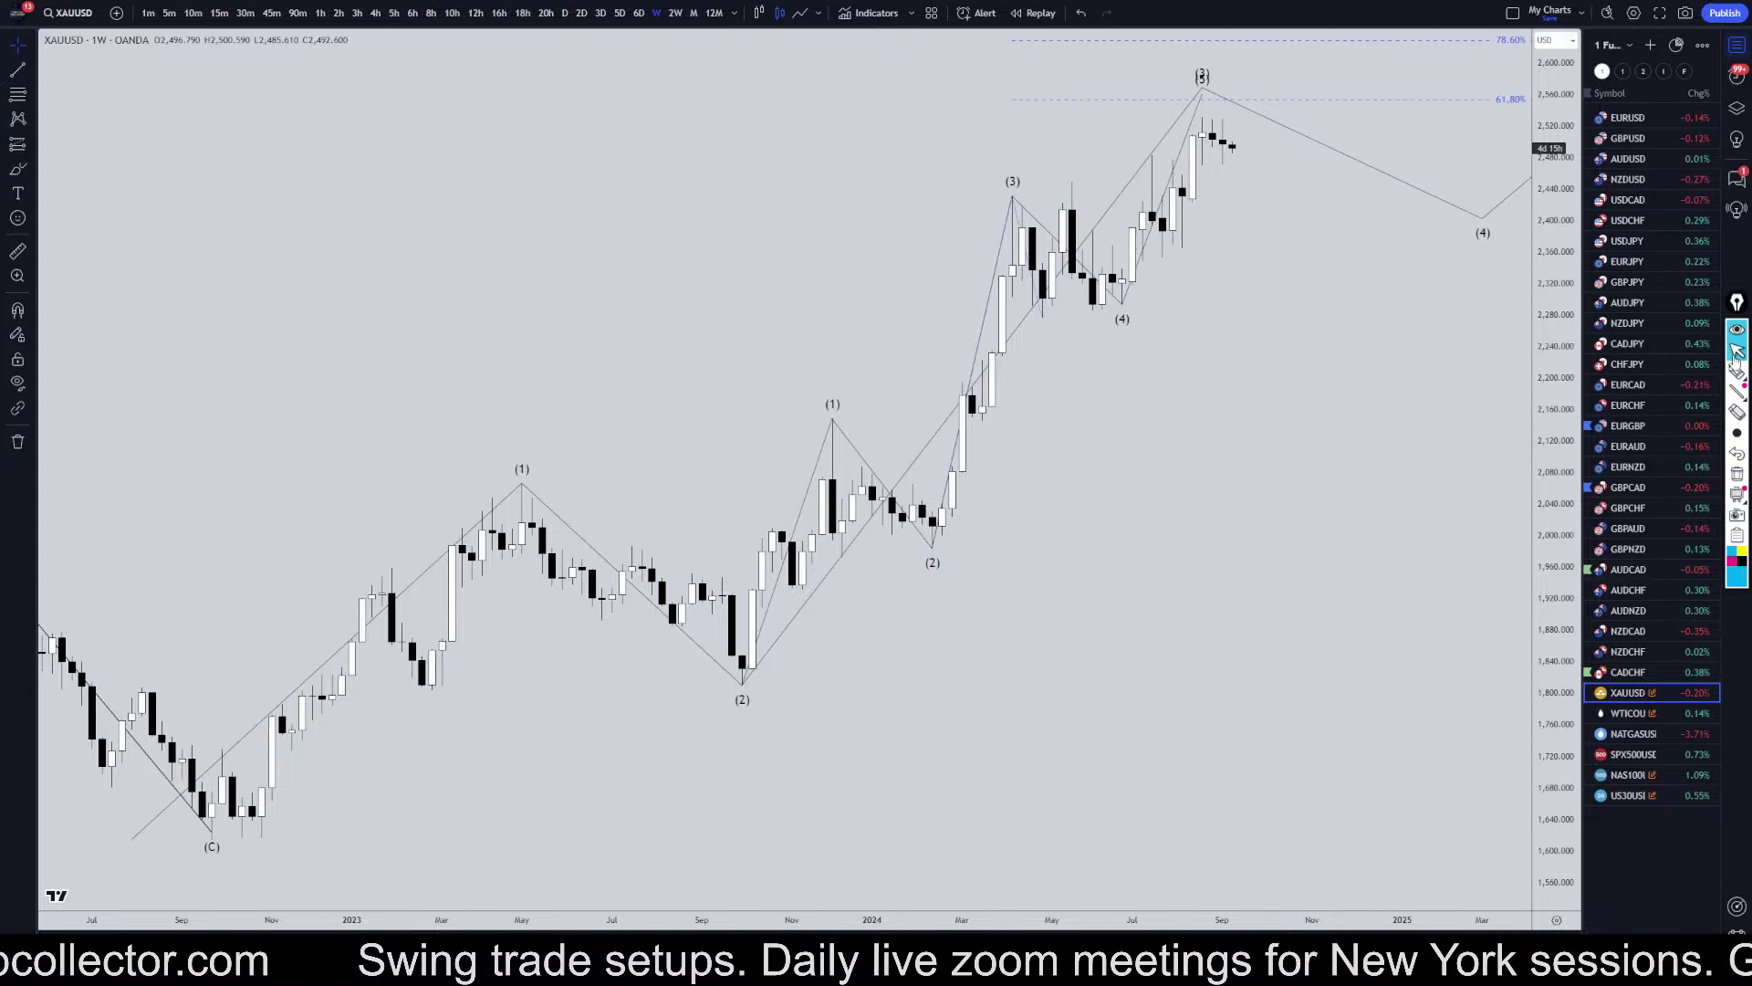
left_click(564, 17)
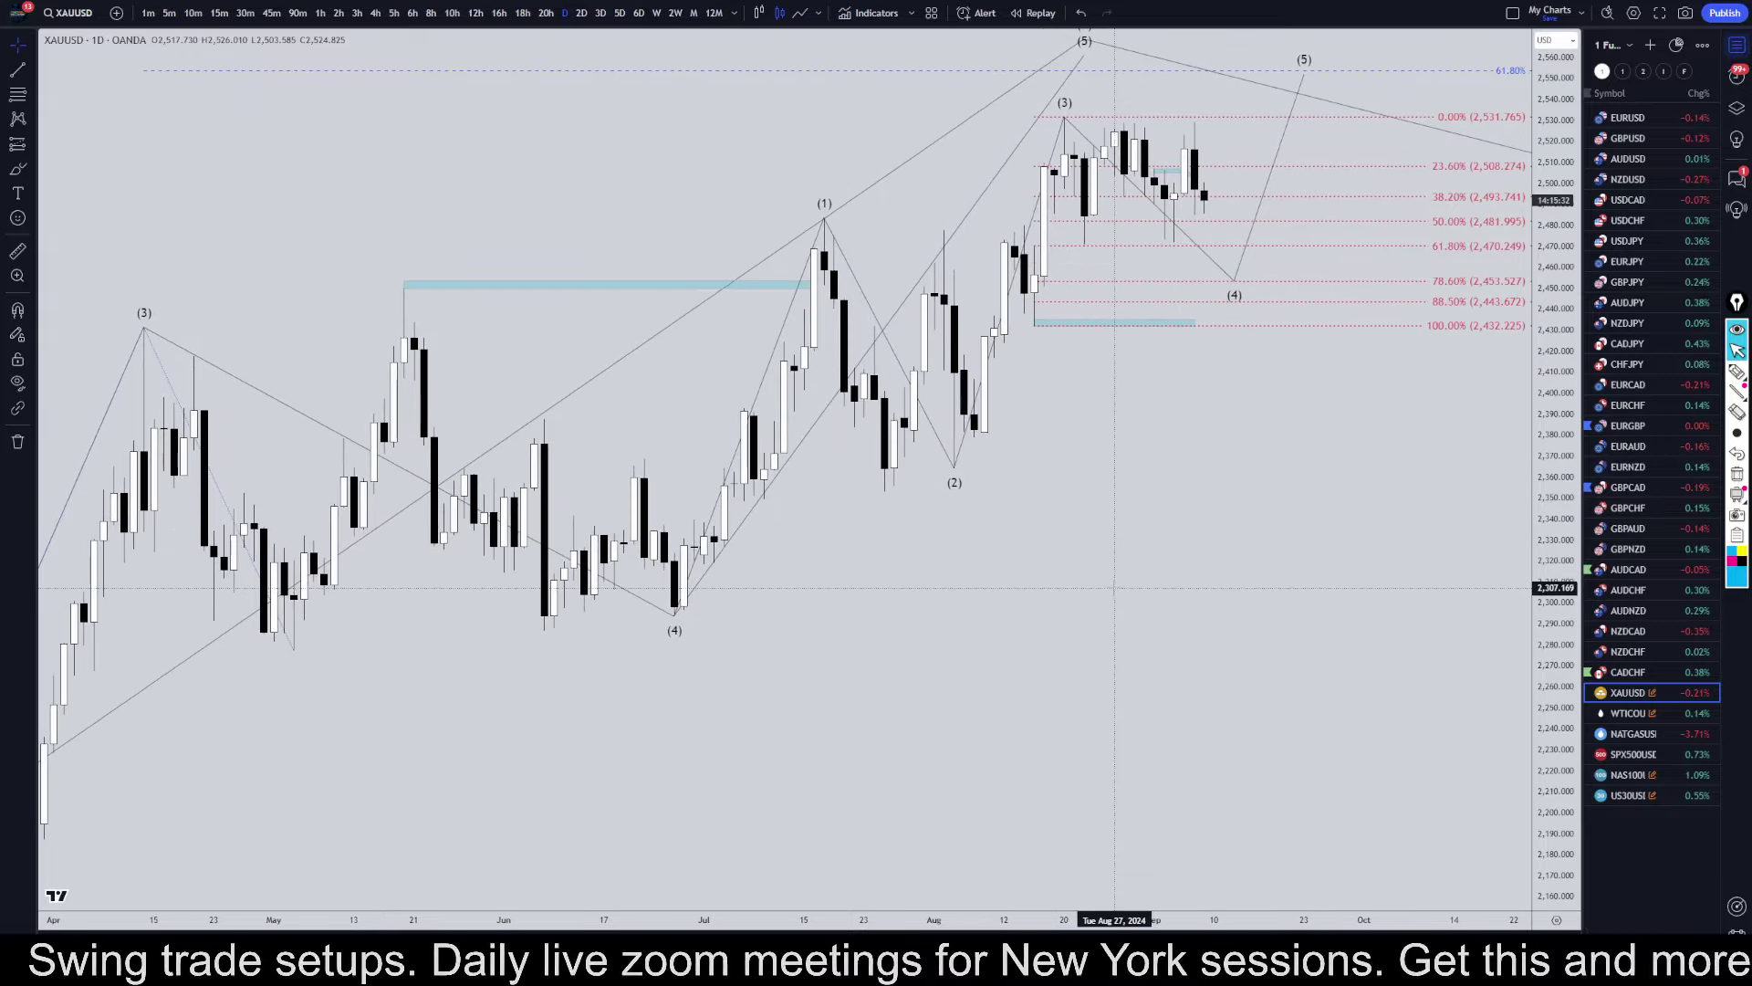
- Highlight the daily range top near 2,531 and its lower edge, then clear both strokes
left_click(1737, 371)
left_click_drag(1050, 119, 1259, 120)
left_click_drag(1022, 225, 1299, 243)
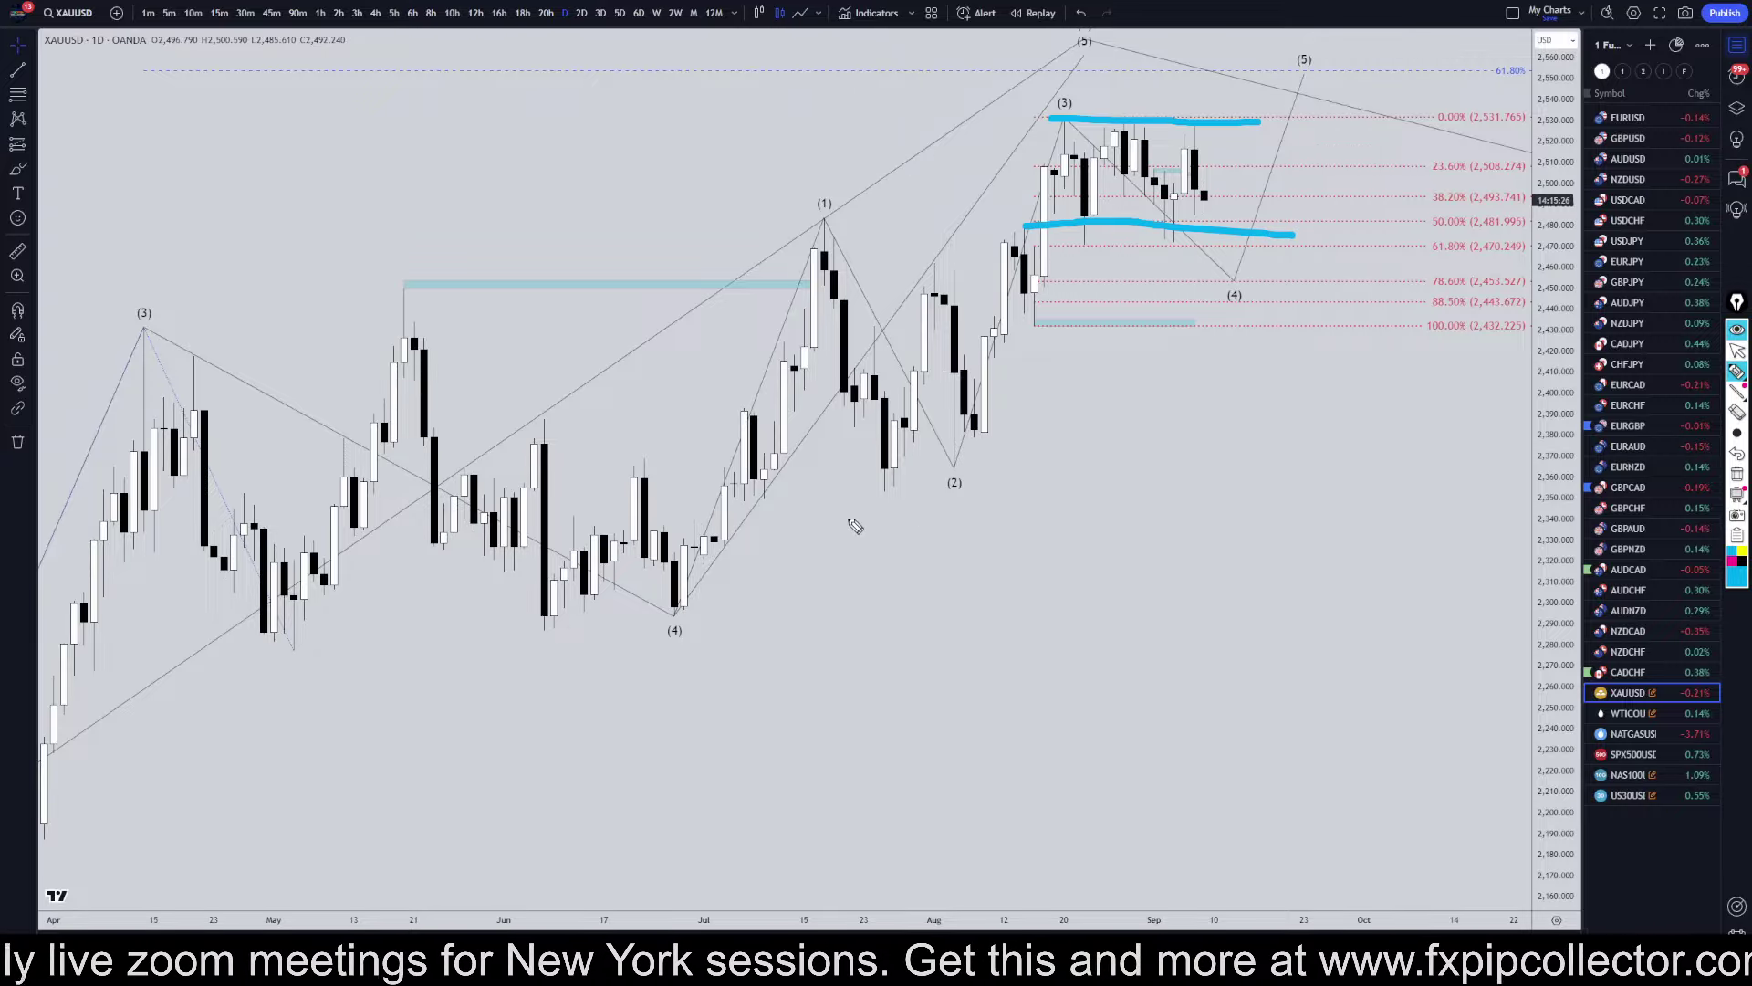
left_click(1737, 472)
- Circle (4), sketch a drop-and-rebound and a zigzag path, erase them, then switch to 4-hour
mouse_move(1239, 274)
left_mouse_down()
mouse_move(1214, 313)
mouse_move(1231, 279)
left_mouse_up()
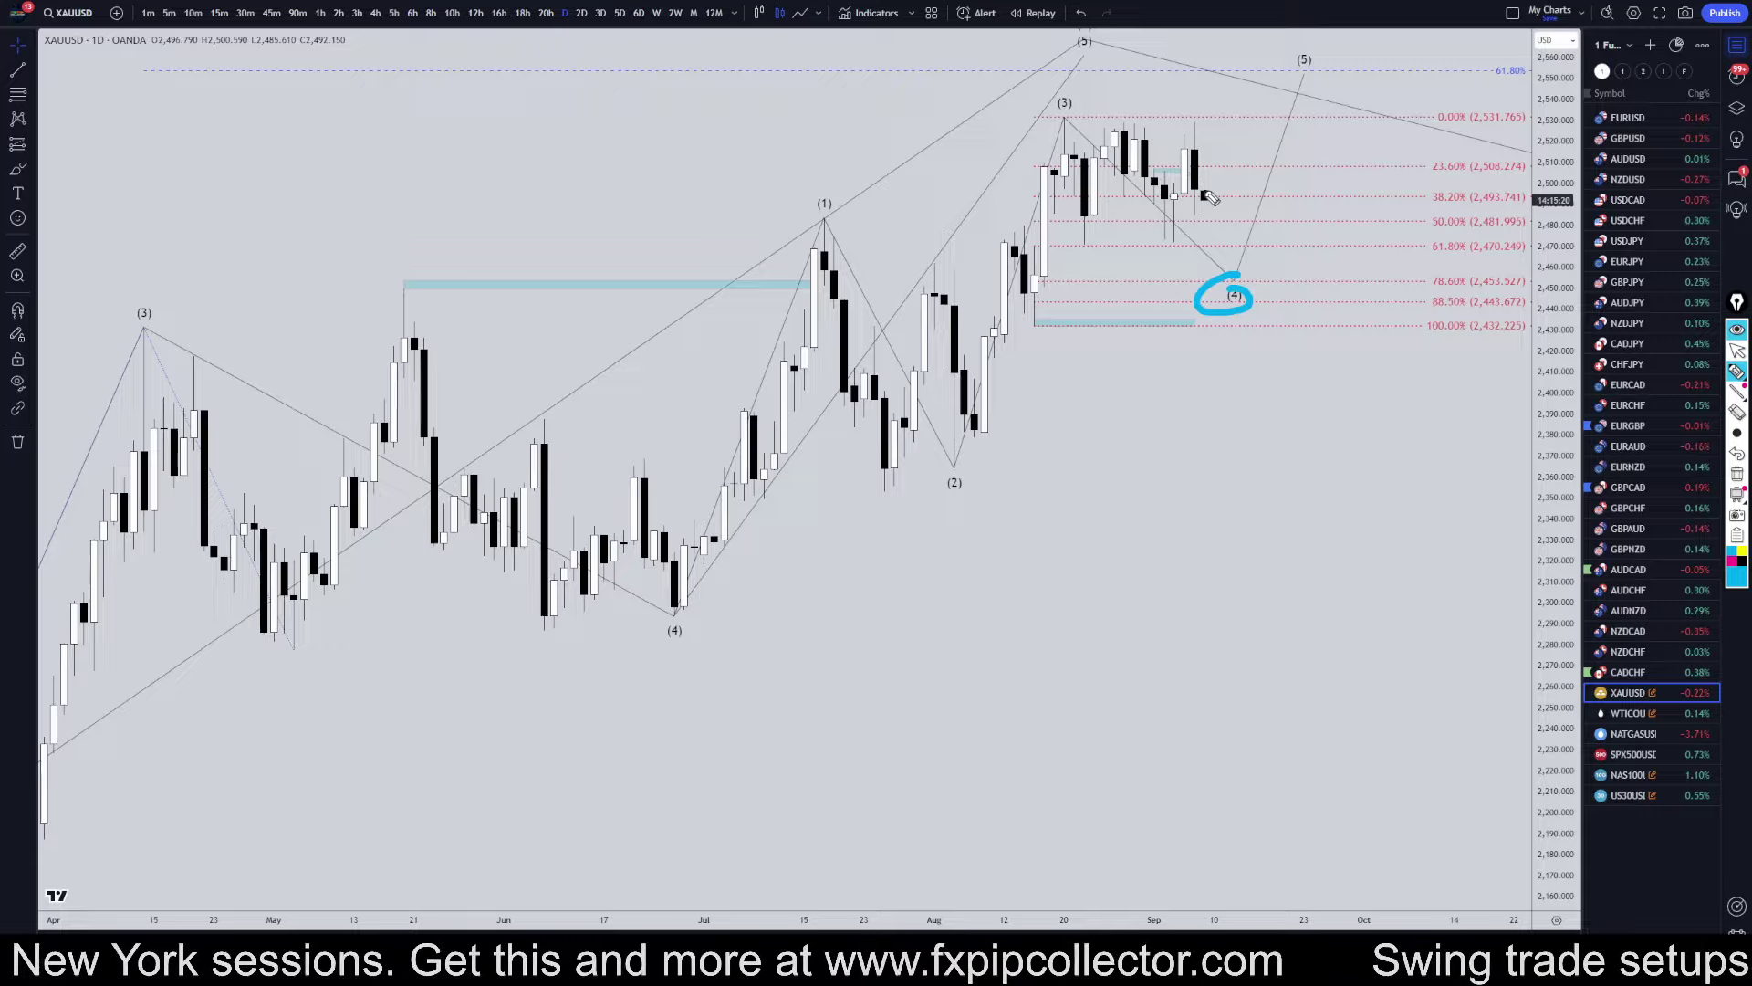
mouse_move(1204, 194)
left_mouse_down()
mouse_move(1275, 299)
mouse_move(1351, 66)
left_mouse_up()
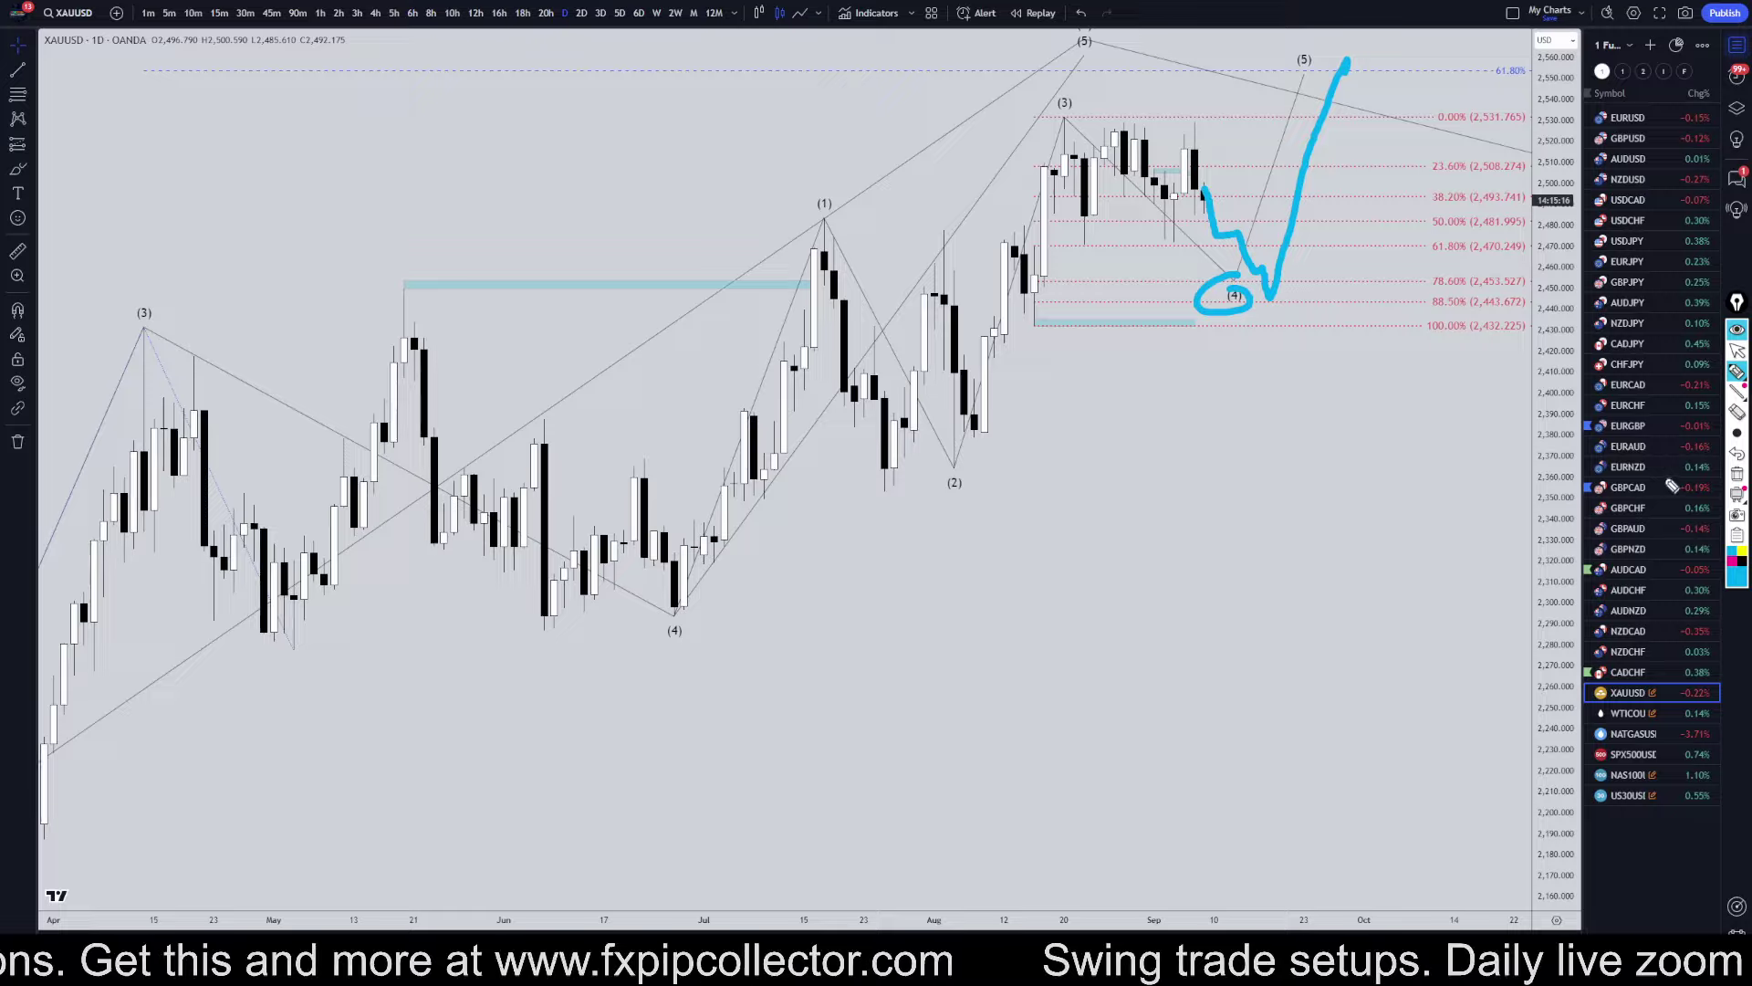
left_click(1738, 473)
mouse_move(1064, 135)
left_mouse_down()
mouse_move(1084, 205)
mouse_move(1161, 201)
mouse_move(1169, 236)
mouse_move(1187, 175)
mouse_move(1208, 196)
mouse_move(1244, 104)
mouse_move(1283, 65)
left_mouse_up()
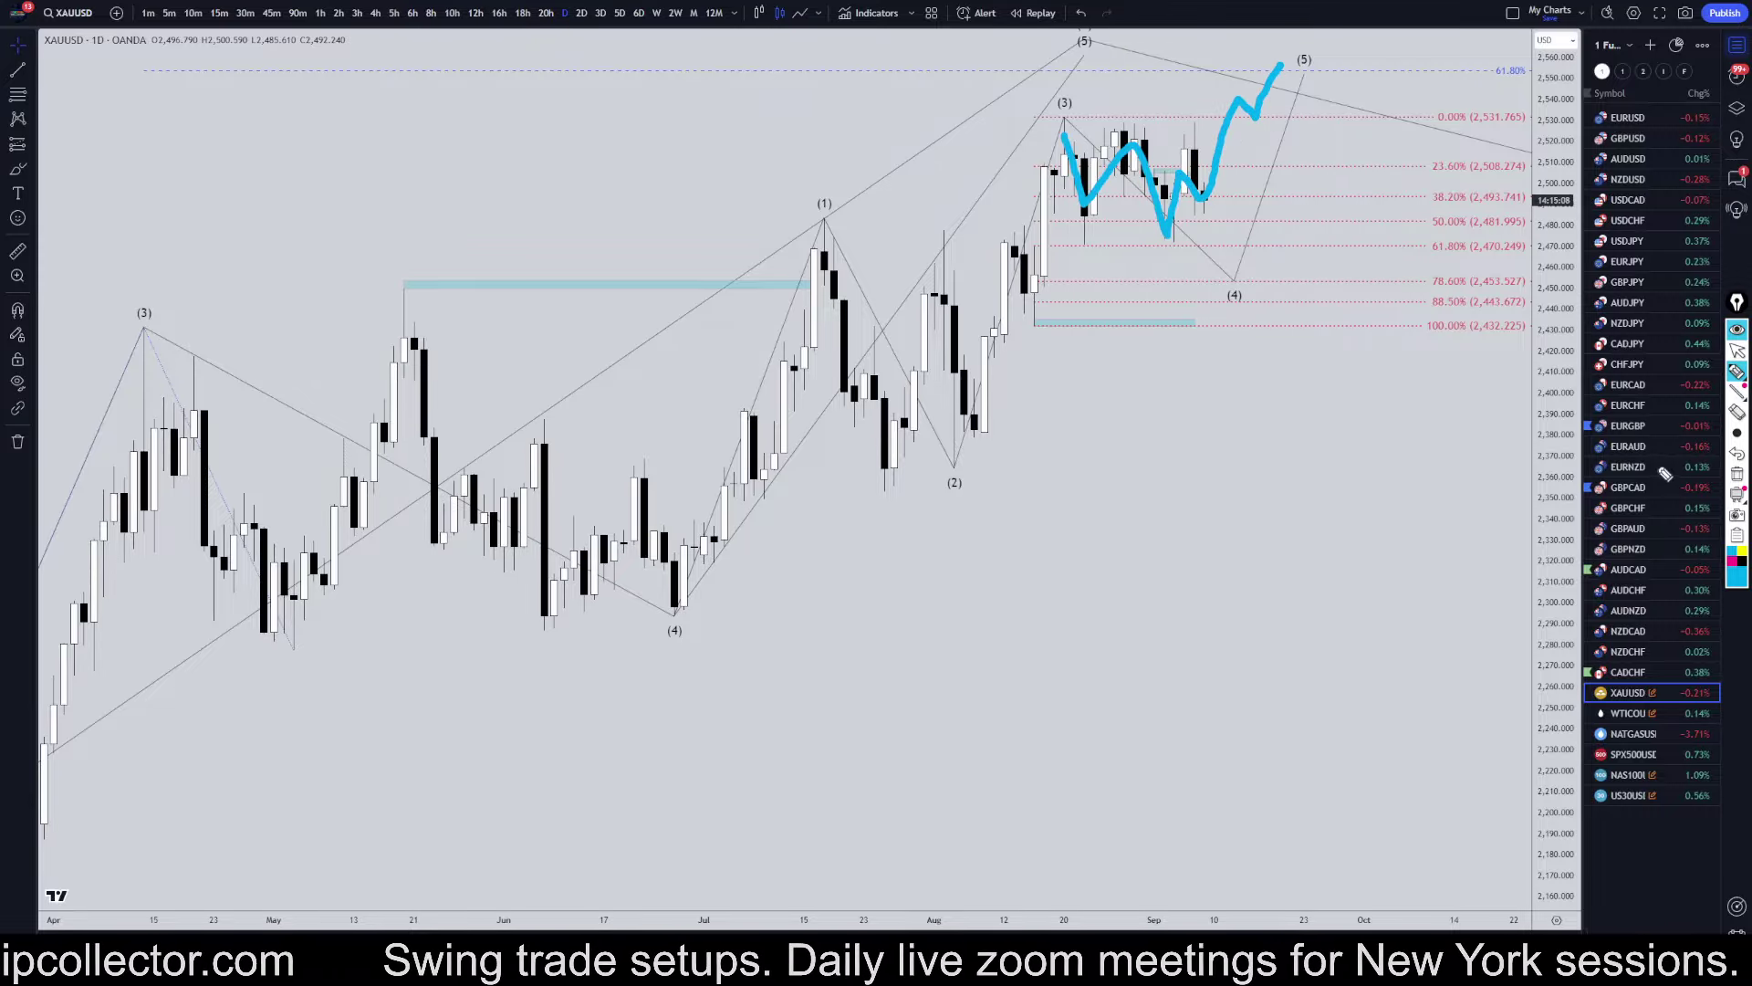
left_click(1737, 474)
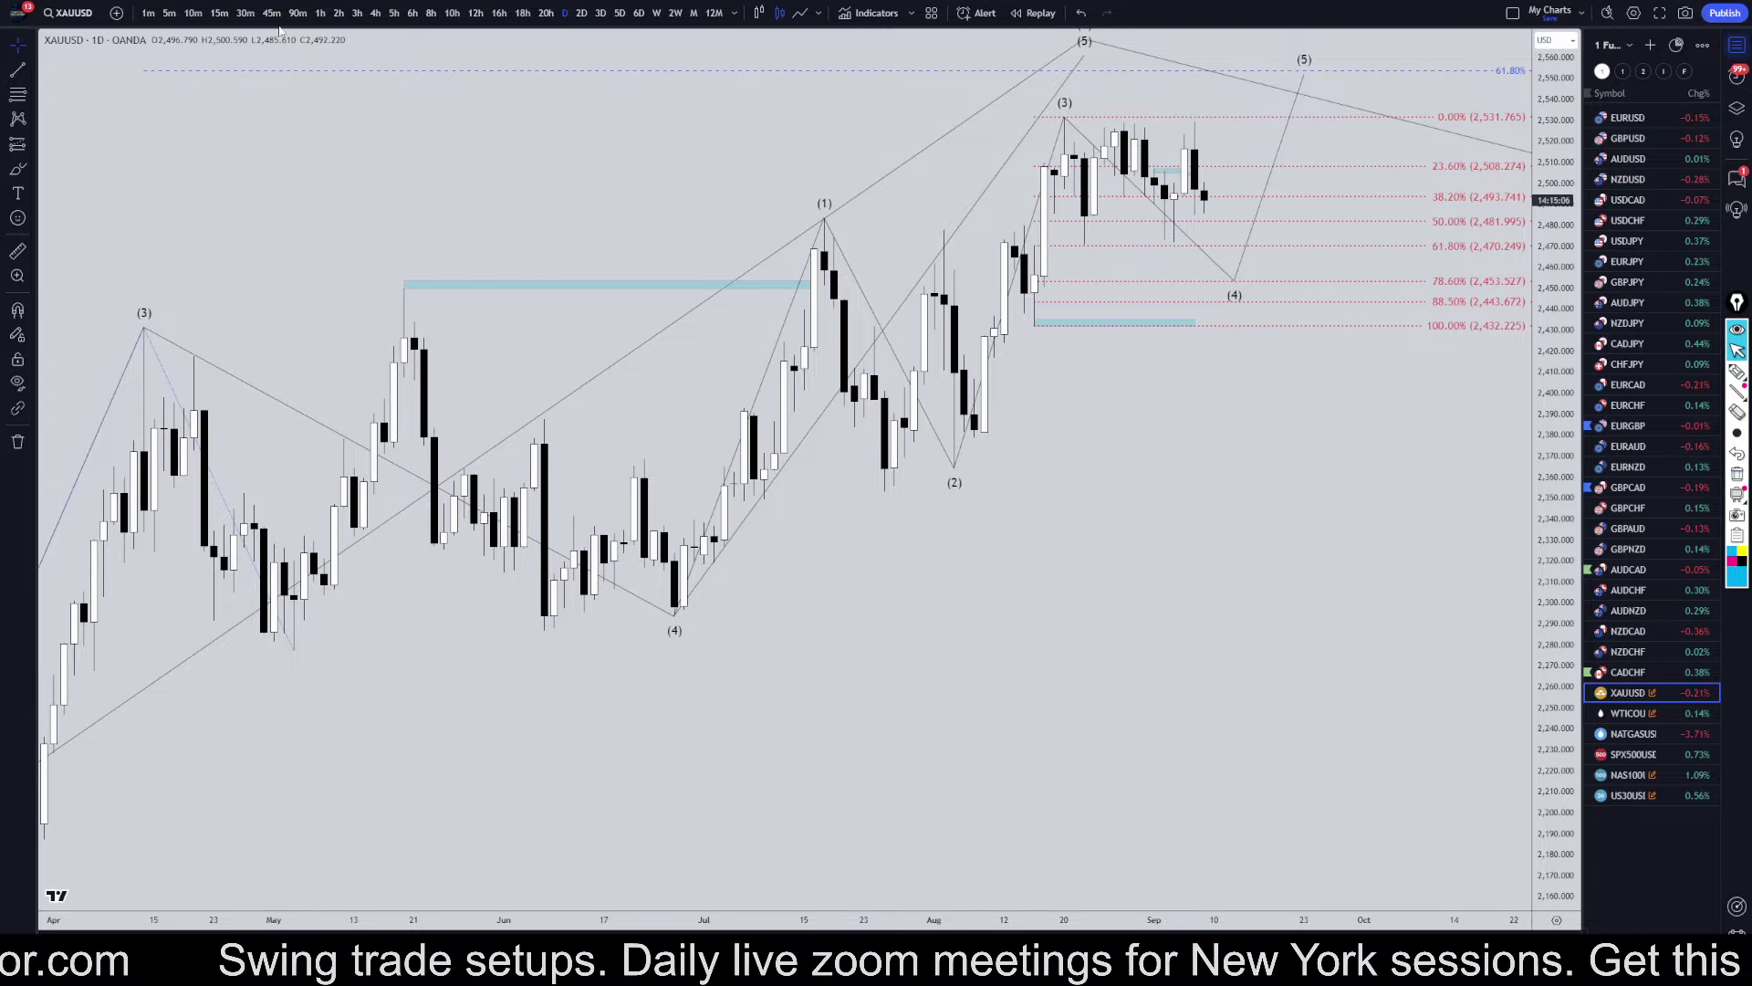
left_click(375, 13)
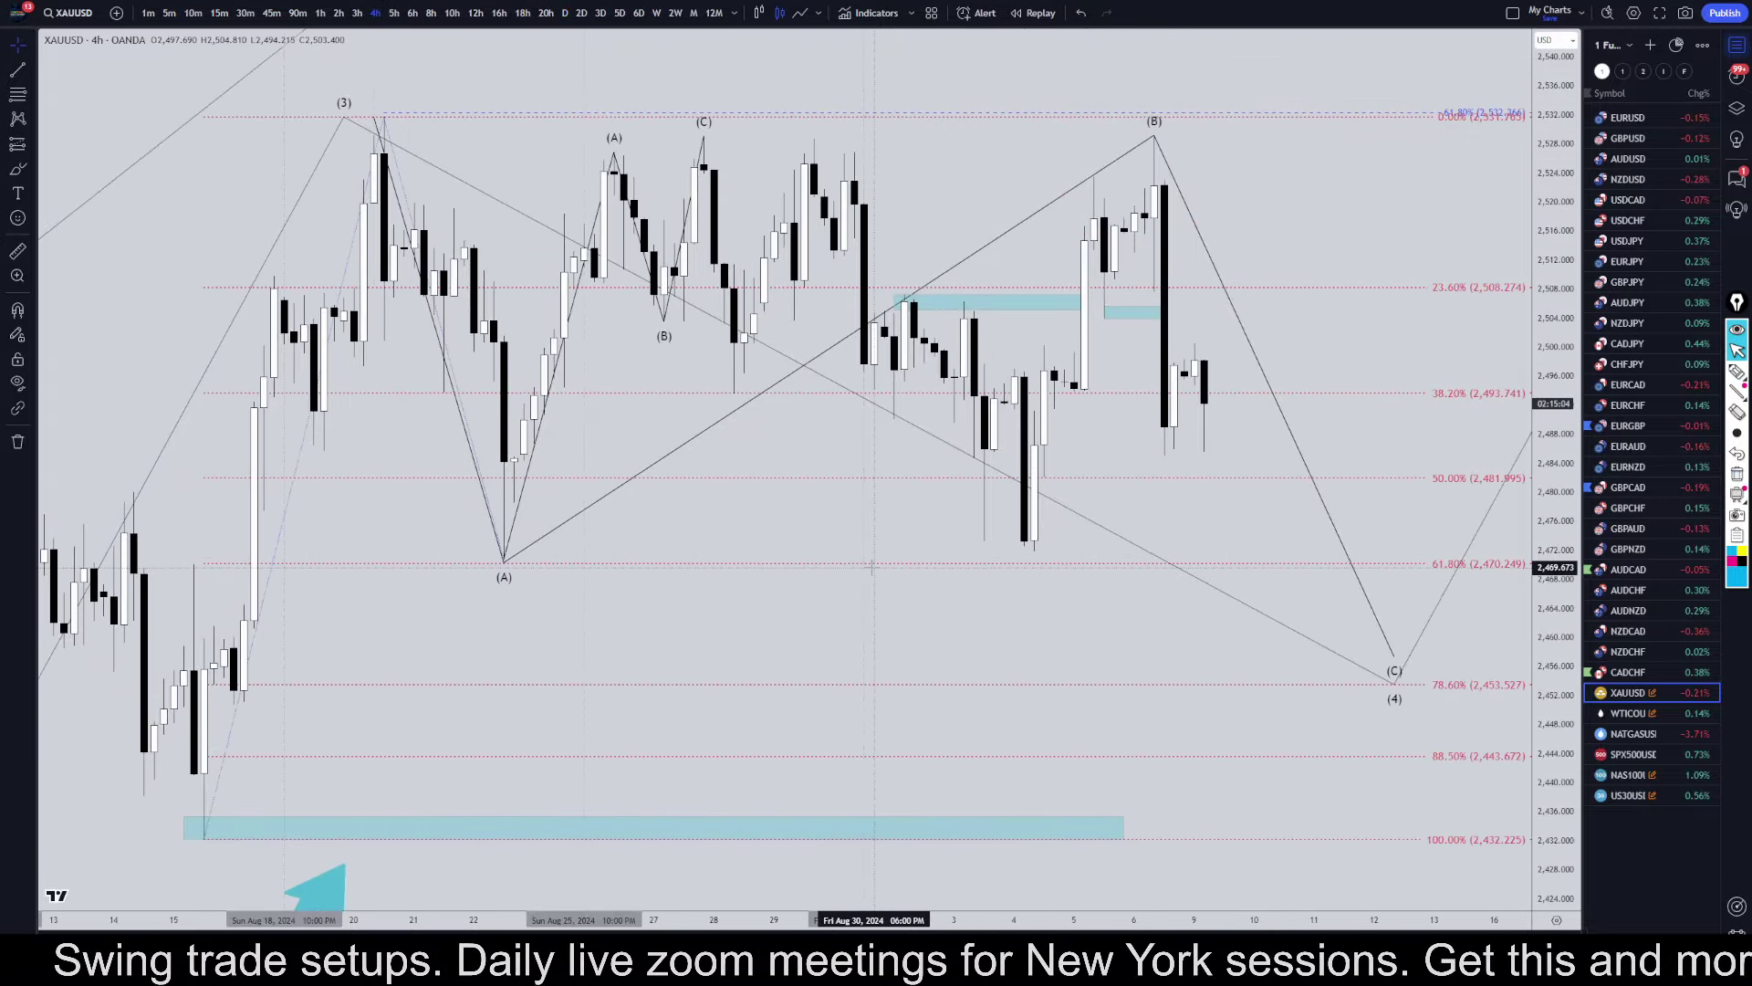
- Trace the fall from the (3) top to (A), write B and the decline after it, then clear
left_click(1737, 372)
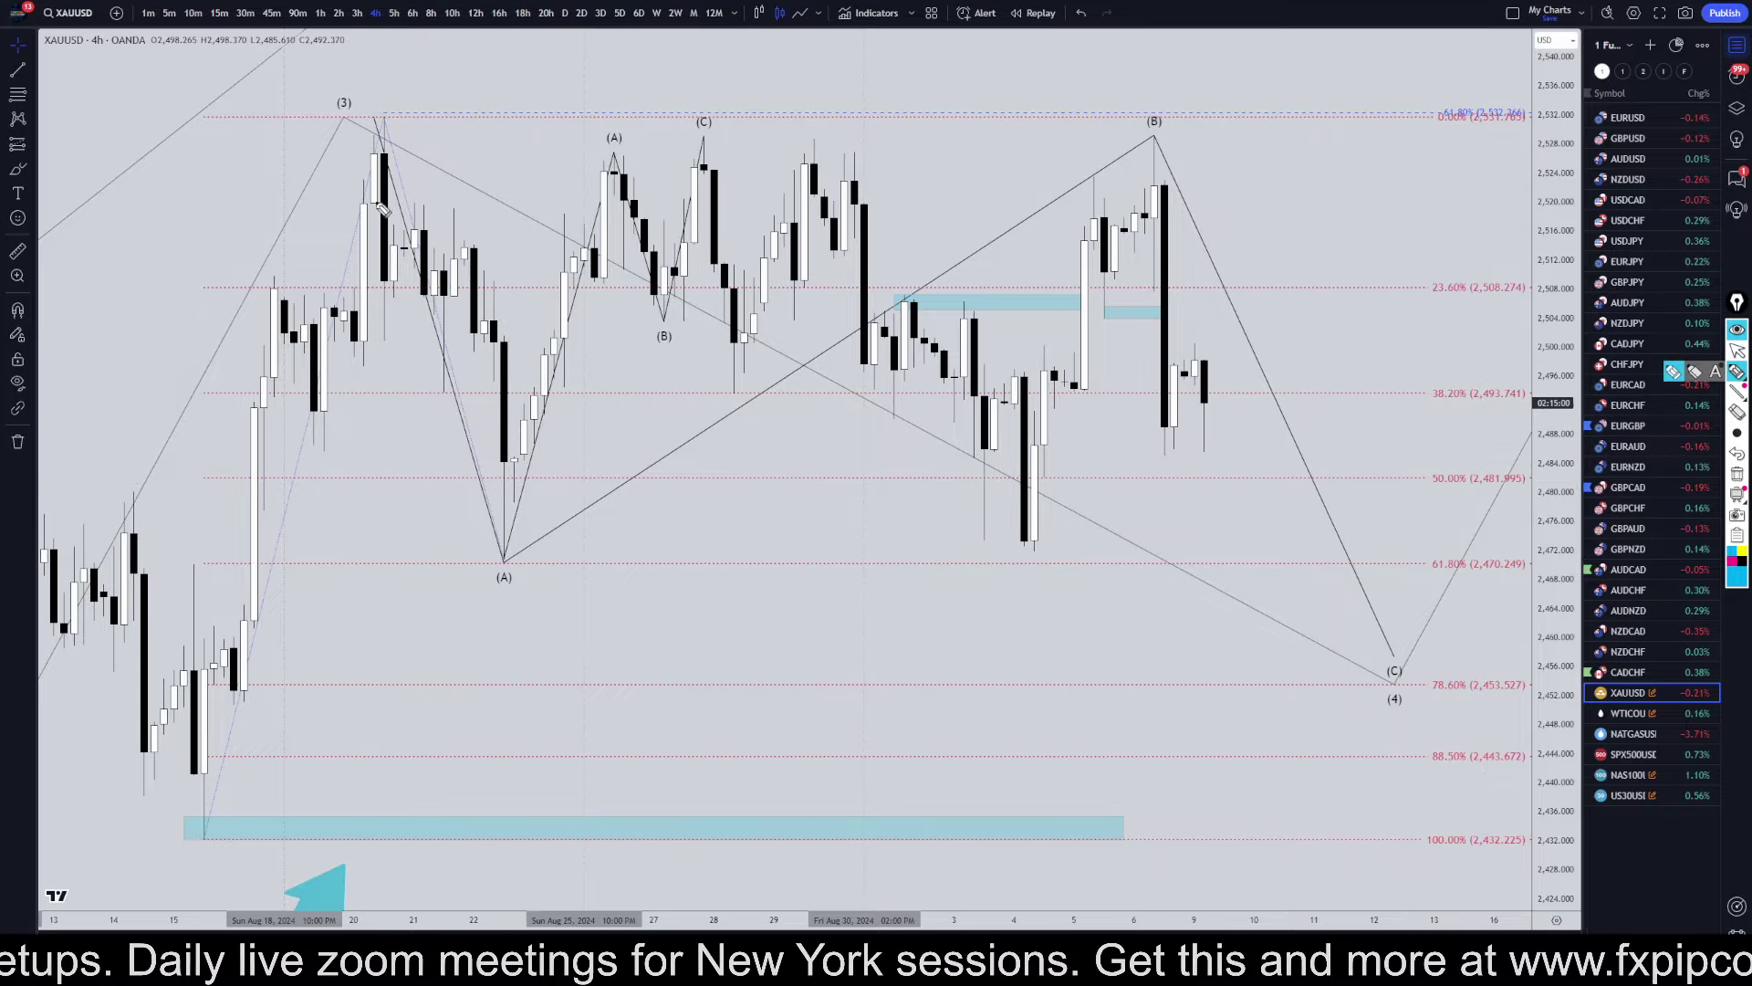
mouse_move(383, 139)
left_mouse_down()
mouse_move(513, 534)
mouse_move(655, 178)
mouse_move(771, 261)
mouse_move(803, 166)
left_mouse_up()
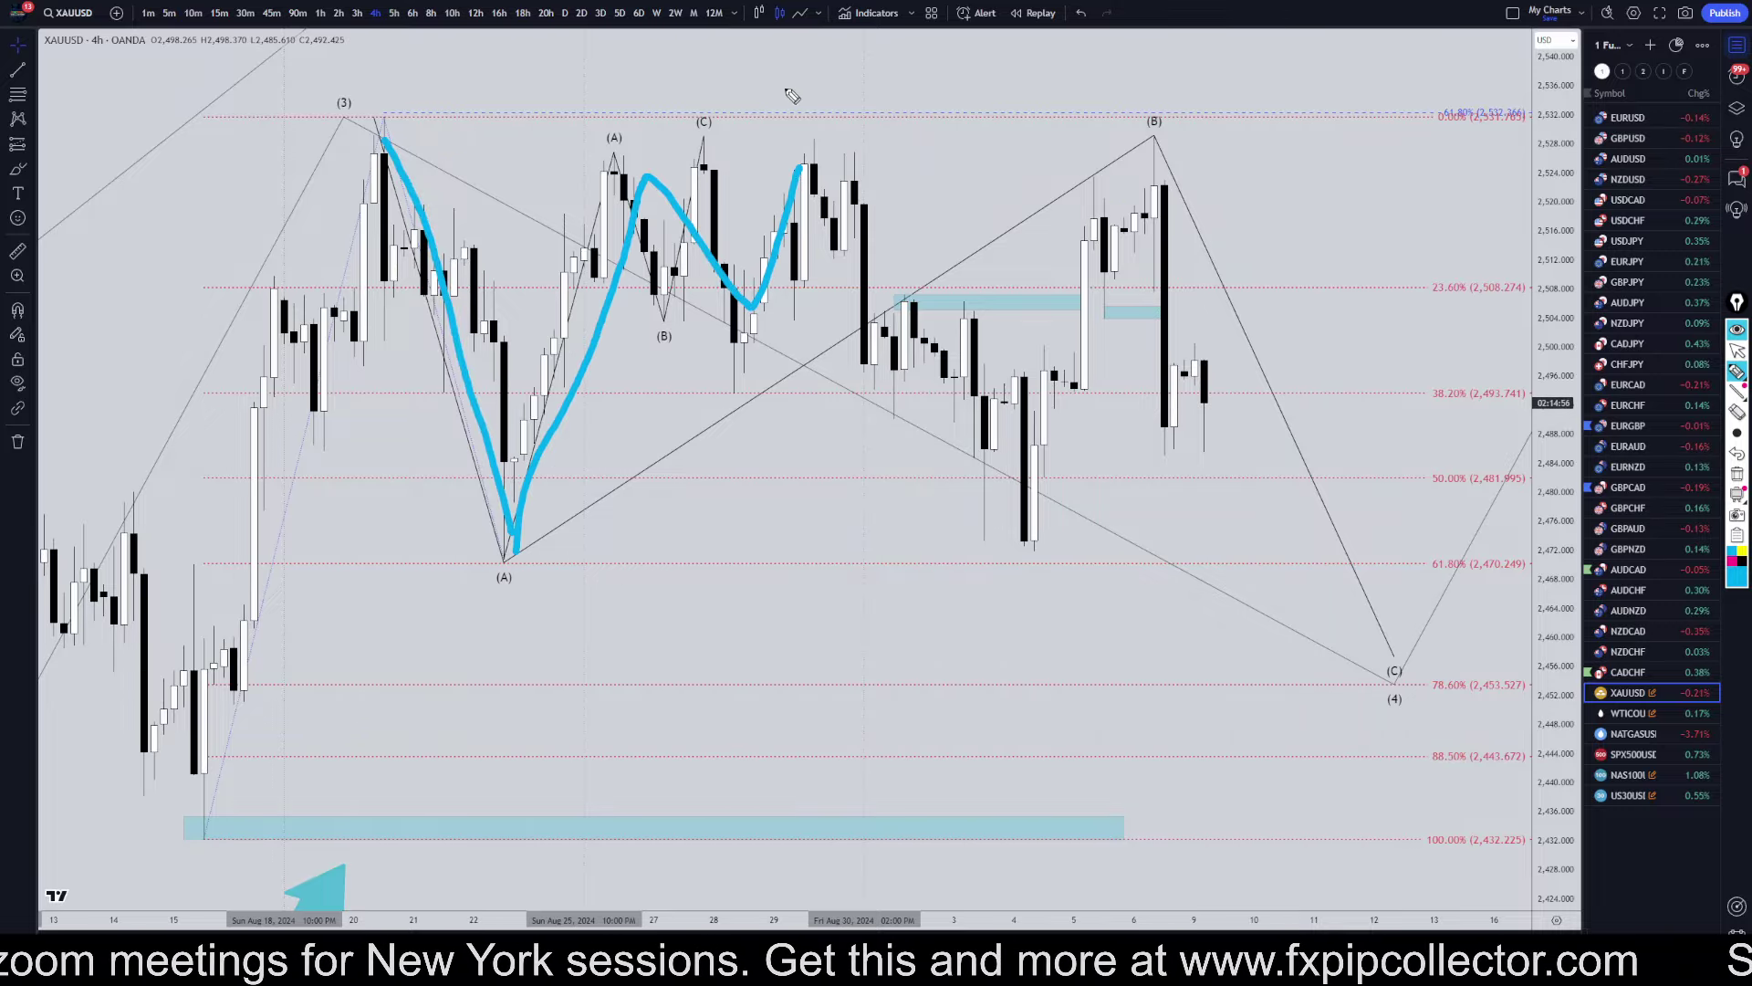
left_click_drag(791, 57, 803, 107)
mouse_move(811, 168)
left_mouse_down()
mouse_move(872, 262)
mouse_move(1009, 393)
mouse_move(1041, 520)
left_mouse_up()
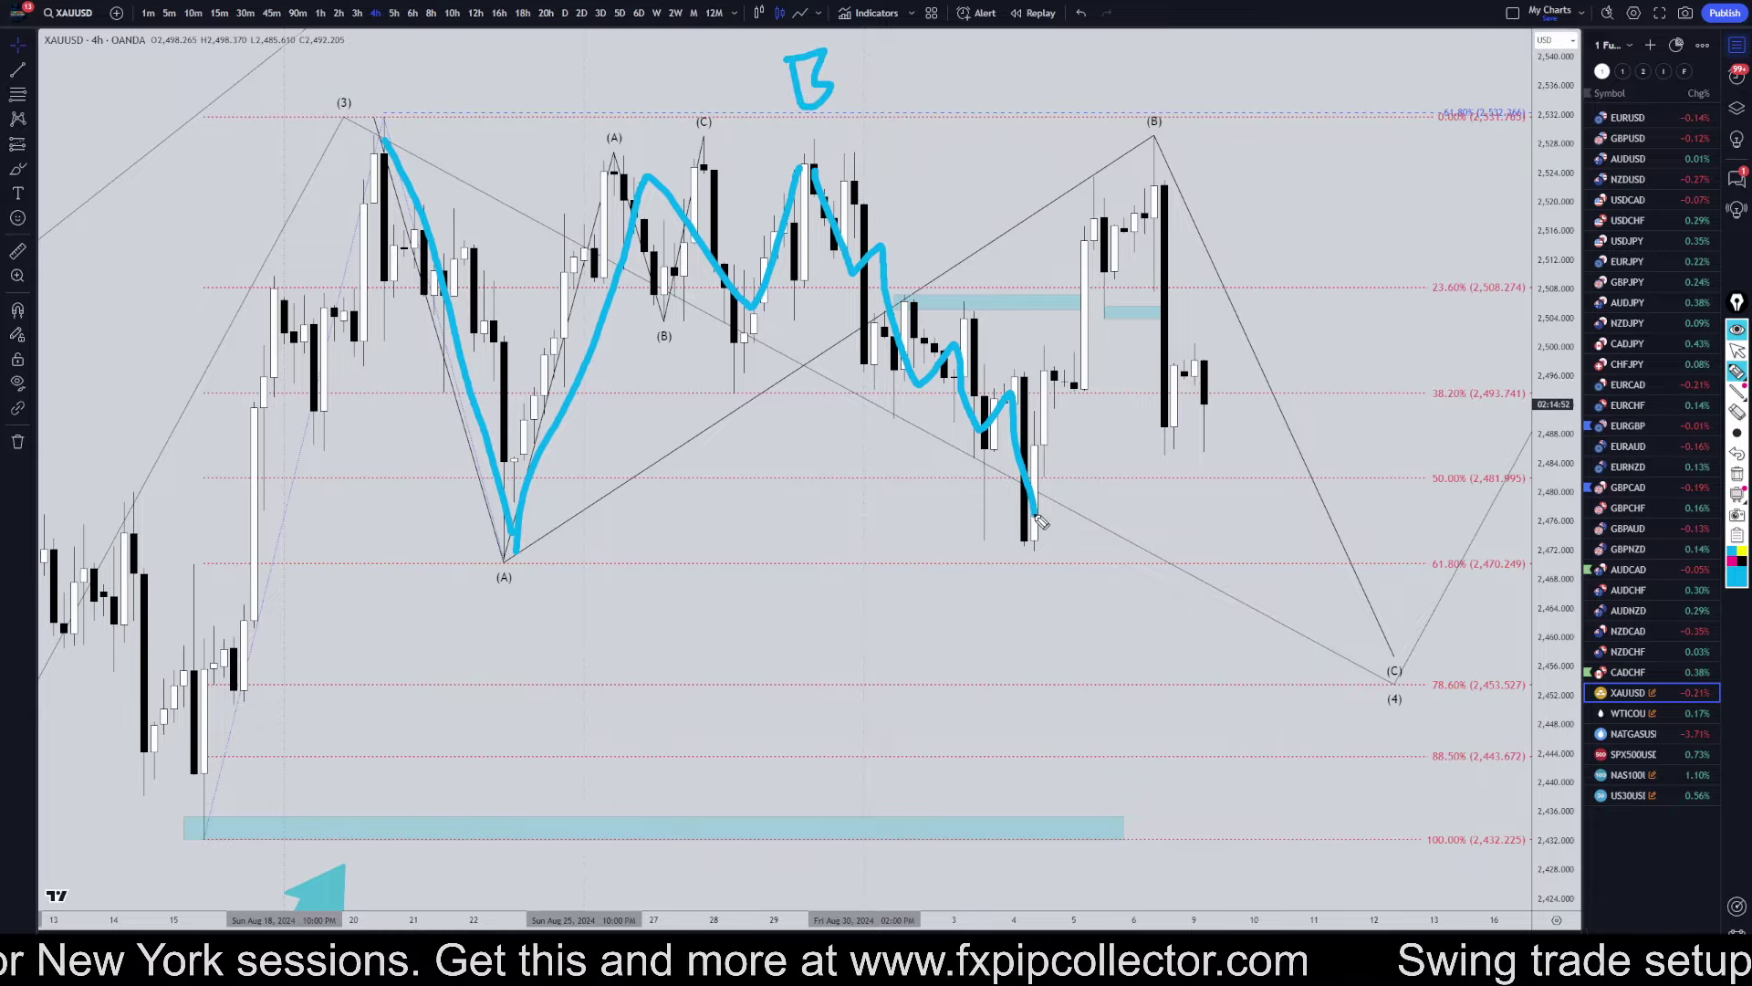
left_click(1737, 474)
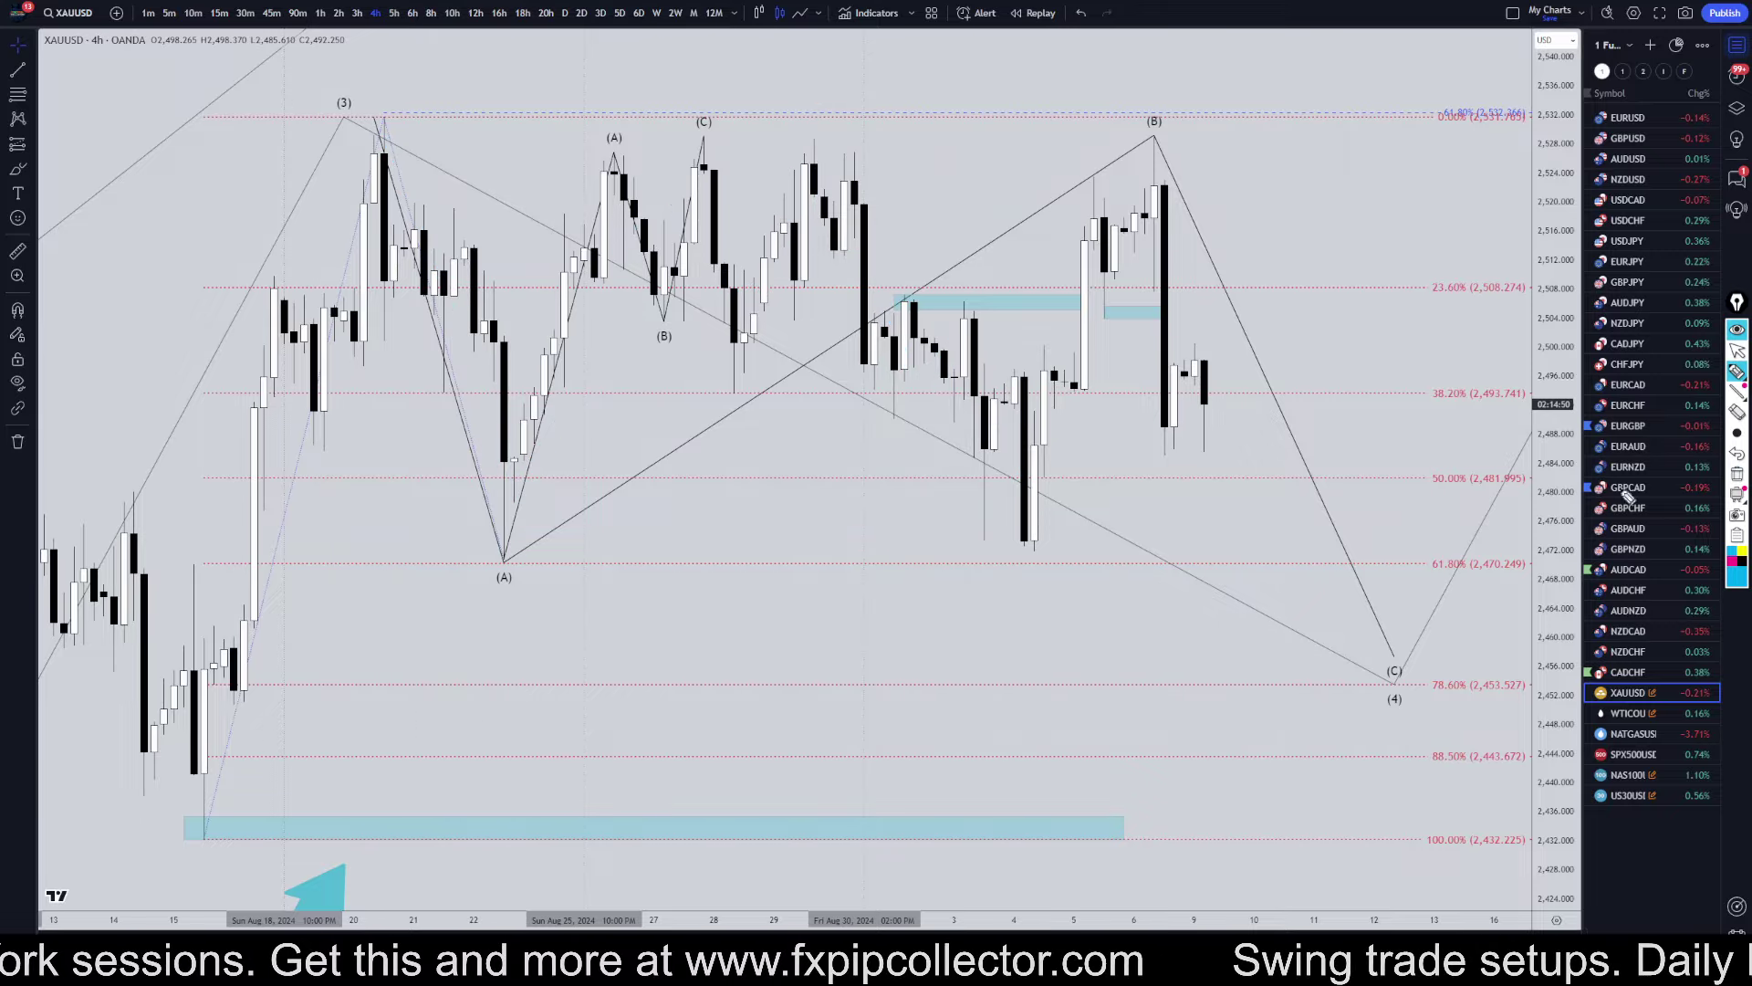
- Sketch the decline below (B) to targets near 78.6% and lower, then a rally to new highs, and clear
mouse_move(382, 146)
left_mouse_down()
mouse_move(486, 528)
mouse_move(643, 278)
mouse_move(890, 349)
mouse_move(1063, 434)
mouse_move(1161, 182)
left_mouse_up()
mouse_move(1171, 109)
left_mouse_down()
mouse_move(1186, 124)
mouse_move(1148, 106)
left_mouse_up()
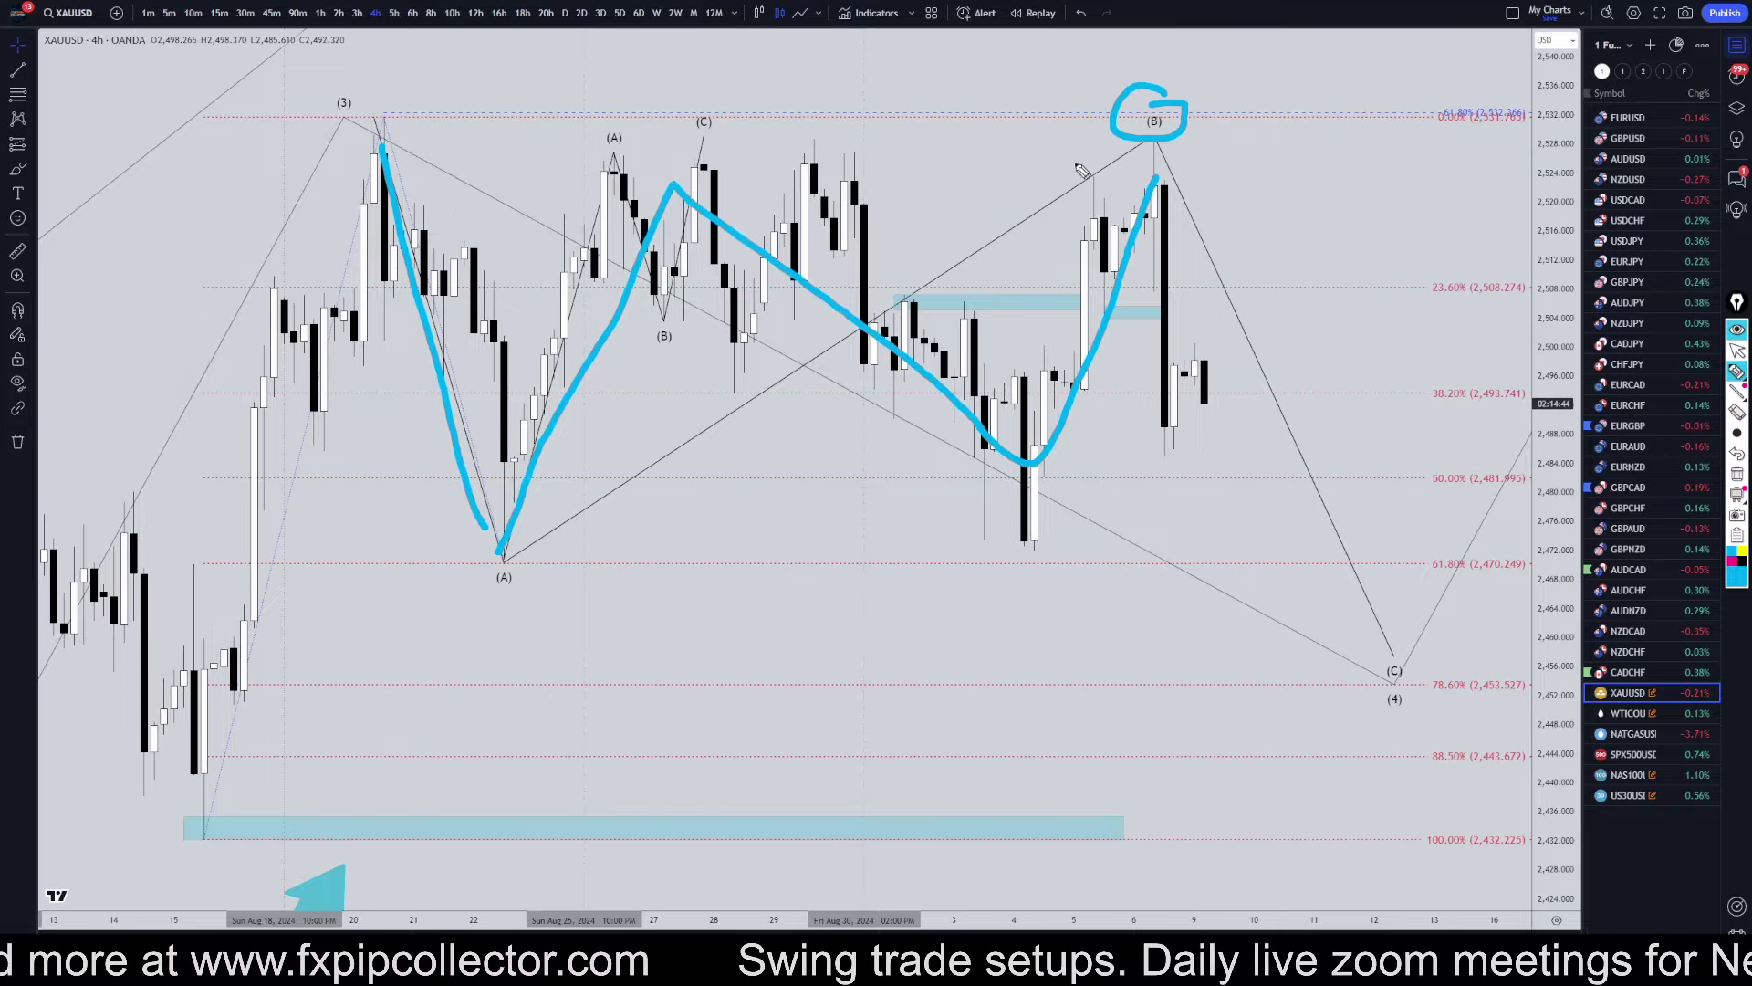
mouse_move(1157, 218)
left_mouse_down()
mouse_move(1185, 420)
mouse_move(1232, 443)
mouse_move(1282, 588)
mouse_move(1305, 594)
mouse_move(1349, 683)
mouse_move(1369, 593)
left_mouse_up()
left_click_drag(1417, 703, 1538, 710)
left_click_drag(1437, 789, 1584, 783)
left_click_drag(1382, 598, 1529, 54)
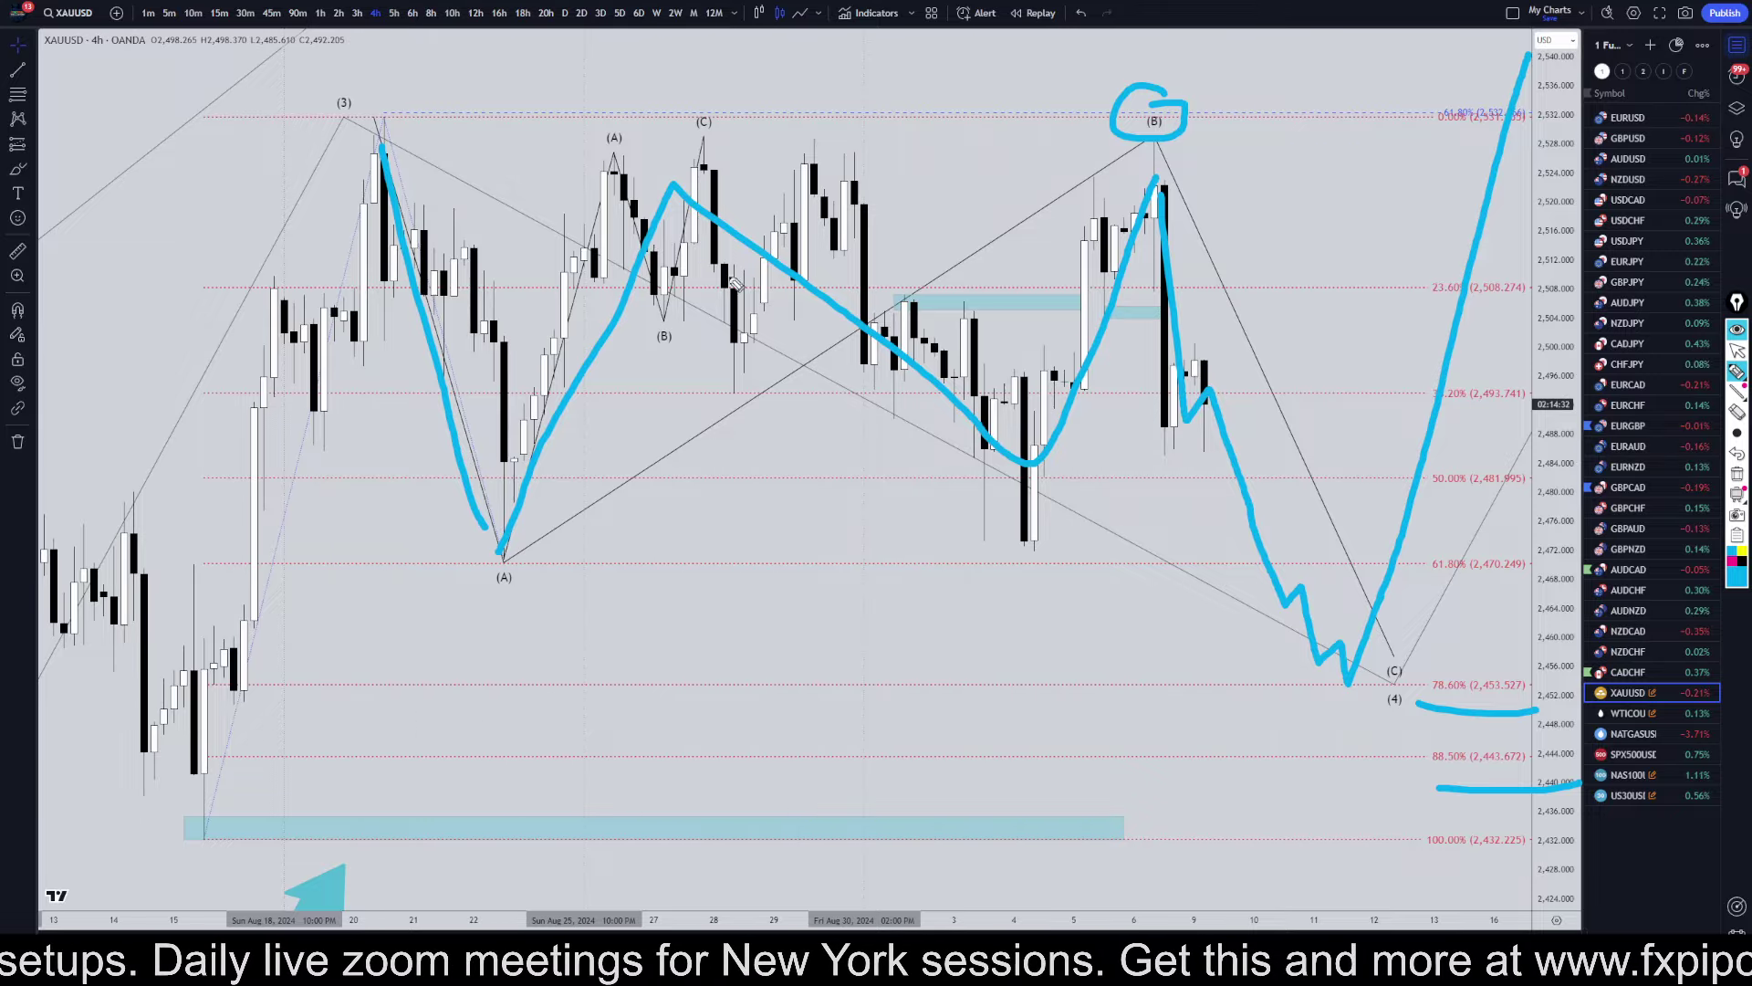
left_click(1736, 474)
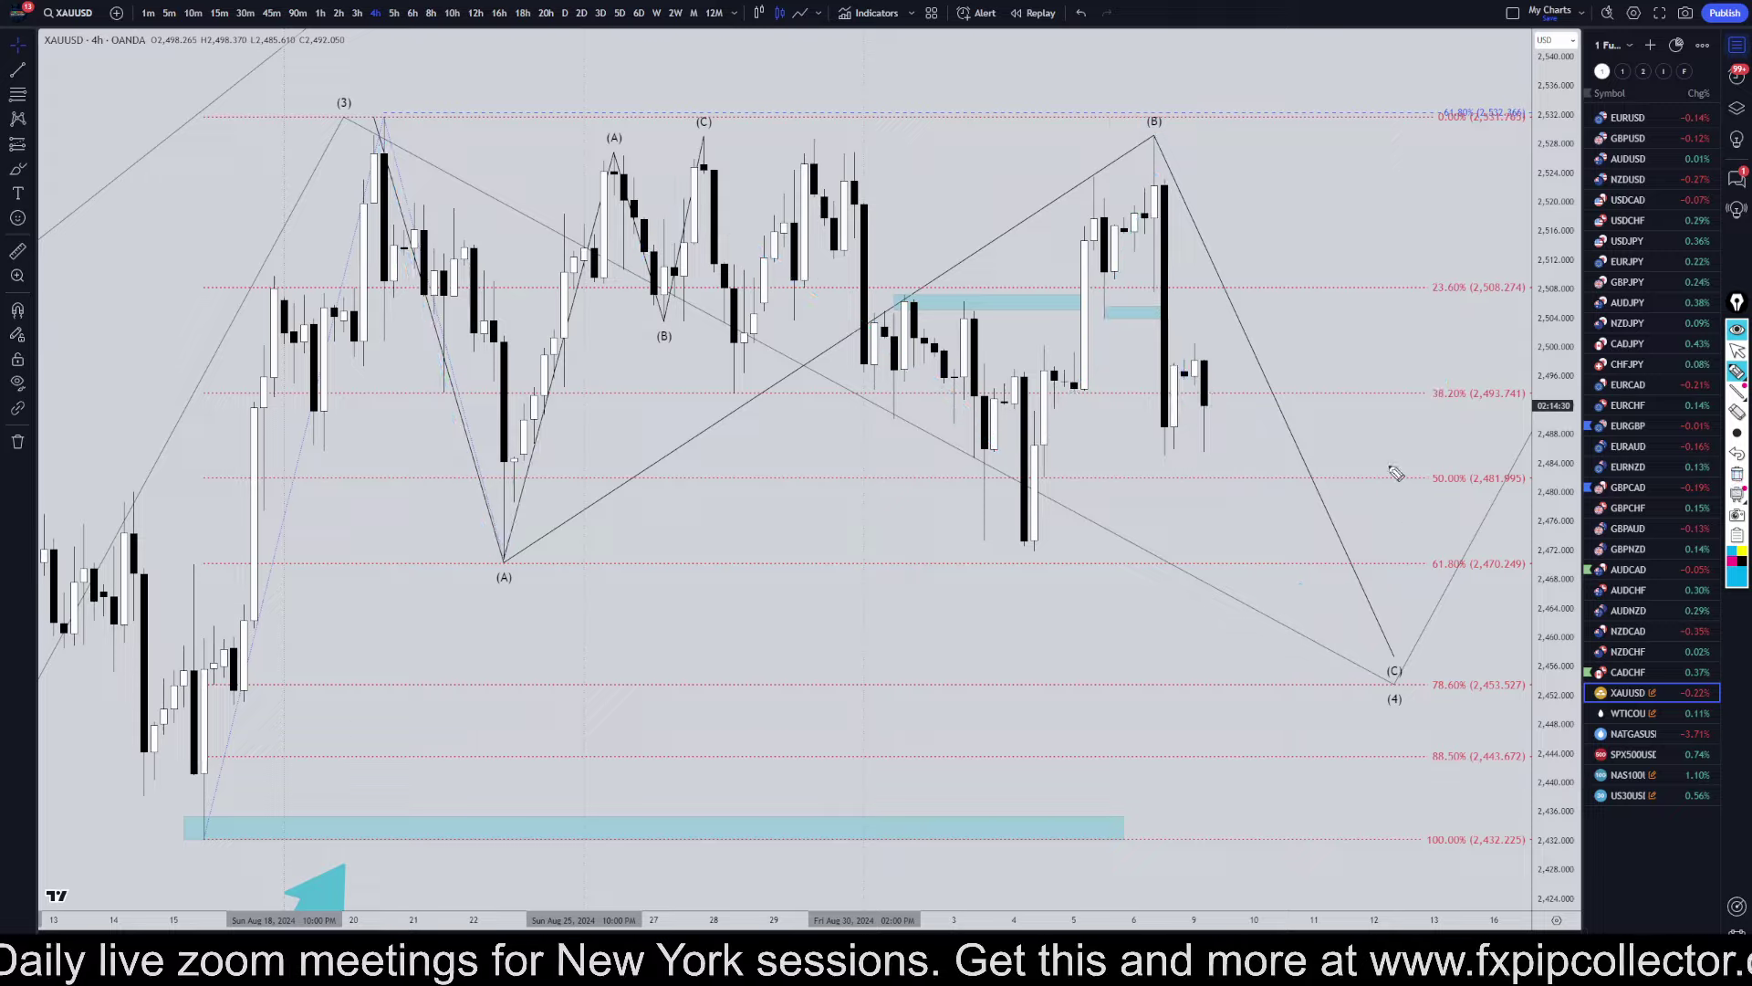
- Circle and erase the mid-chart sideways range, then switch to the 1-hour timeframe
mouse_move(577, 139)
left_mouse_down()
mouse_move(1219, 126)
mouse_move(1050, 411)
mouse_move(552, 137)
mouse_move(704, 77)
left_mouse_up()
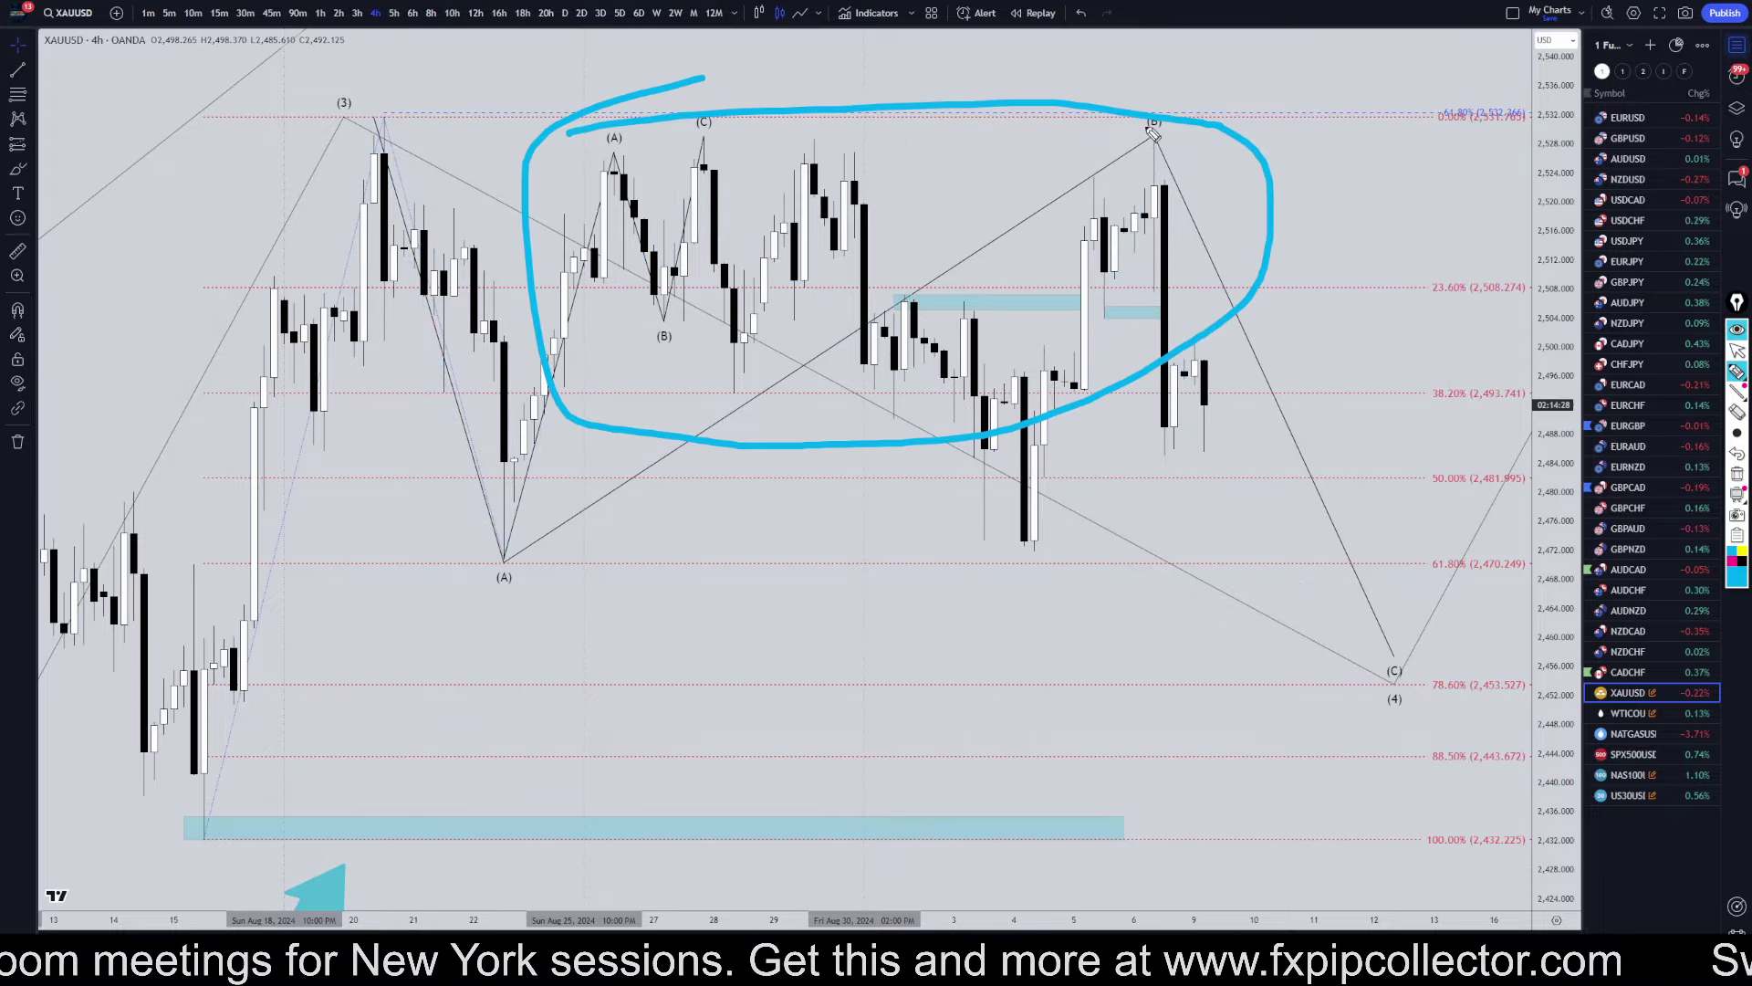
left_click(1737, 474)
left_click(321, 13)
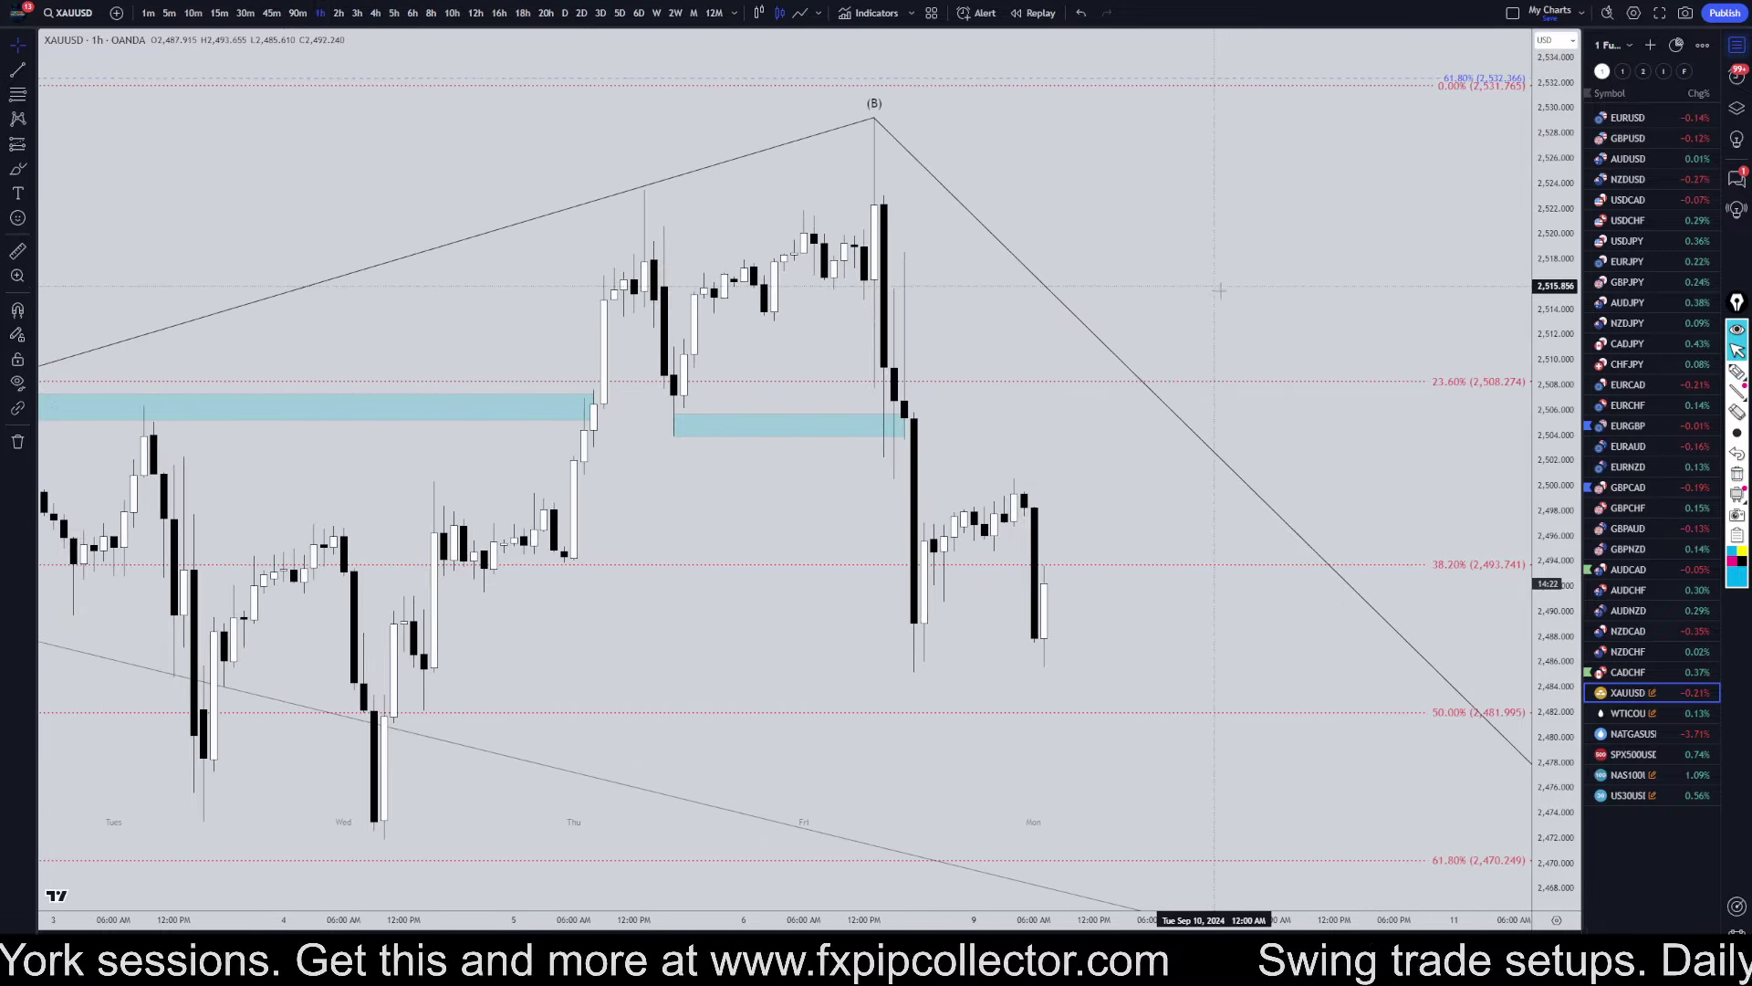
- Draw a first attempt tracing the drop from (B) with wave labels 1, 3, C and 4, then clear it
left_click(1737, 372)
left_click_drag(885, 208, 907, 774)
mouse_move(914, 643)
left_mouse_down()
mouse_move(1022, 429)
mouse_move(1026, 516)
mouse_move(1153, 874)
left_mouse_up()
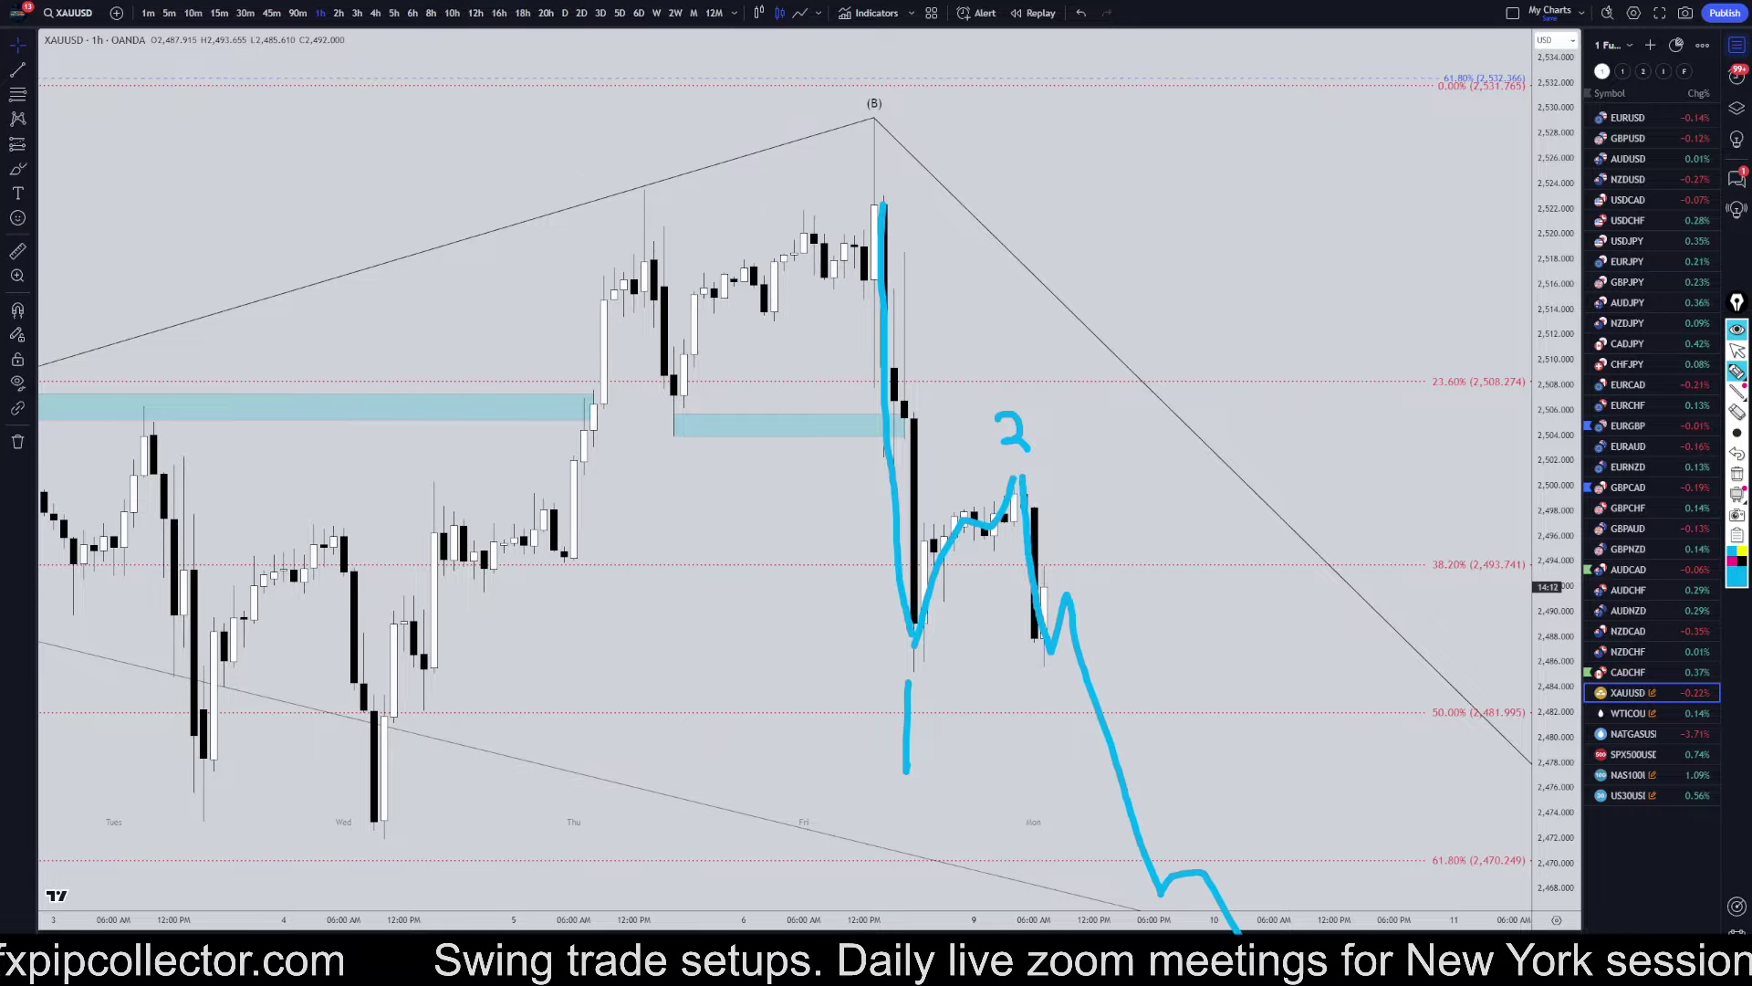
mouse_move(1013, 778)
left_mouse_down()
mouse_move(1045, 785)
mouse_move(992, 817)
mouse_move(1009, 858)
mouse_move(1050, 859)
left_mouse_up()
left_click_drag(935, 826, 952, 894)
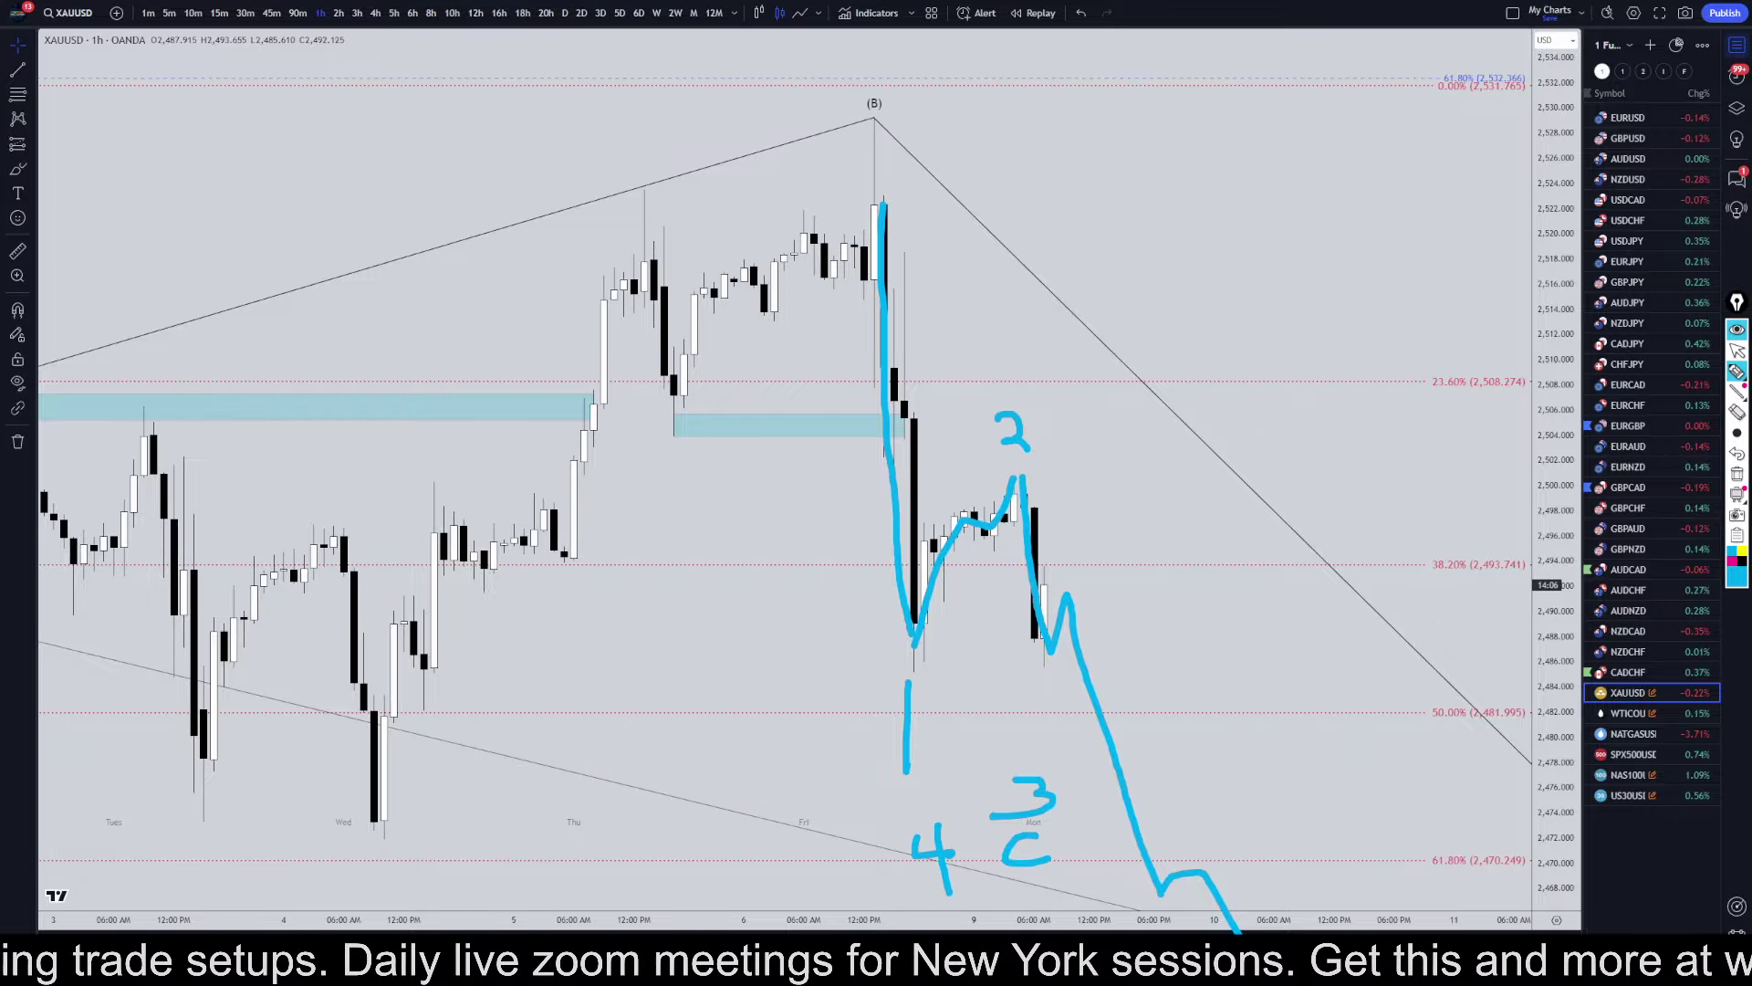
left_click(1737, 474)
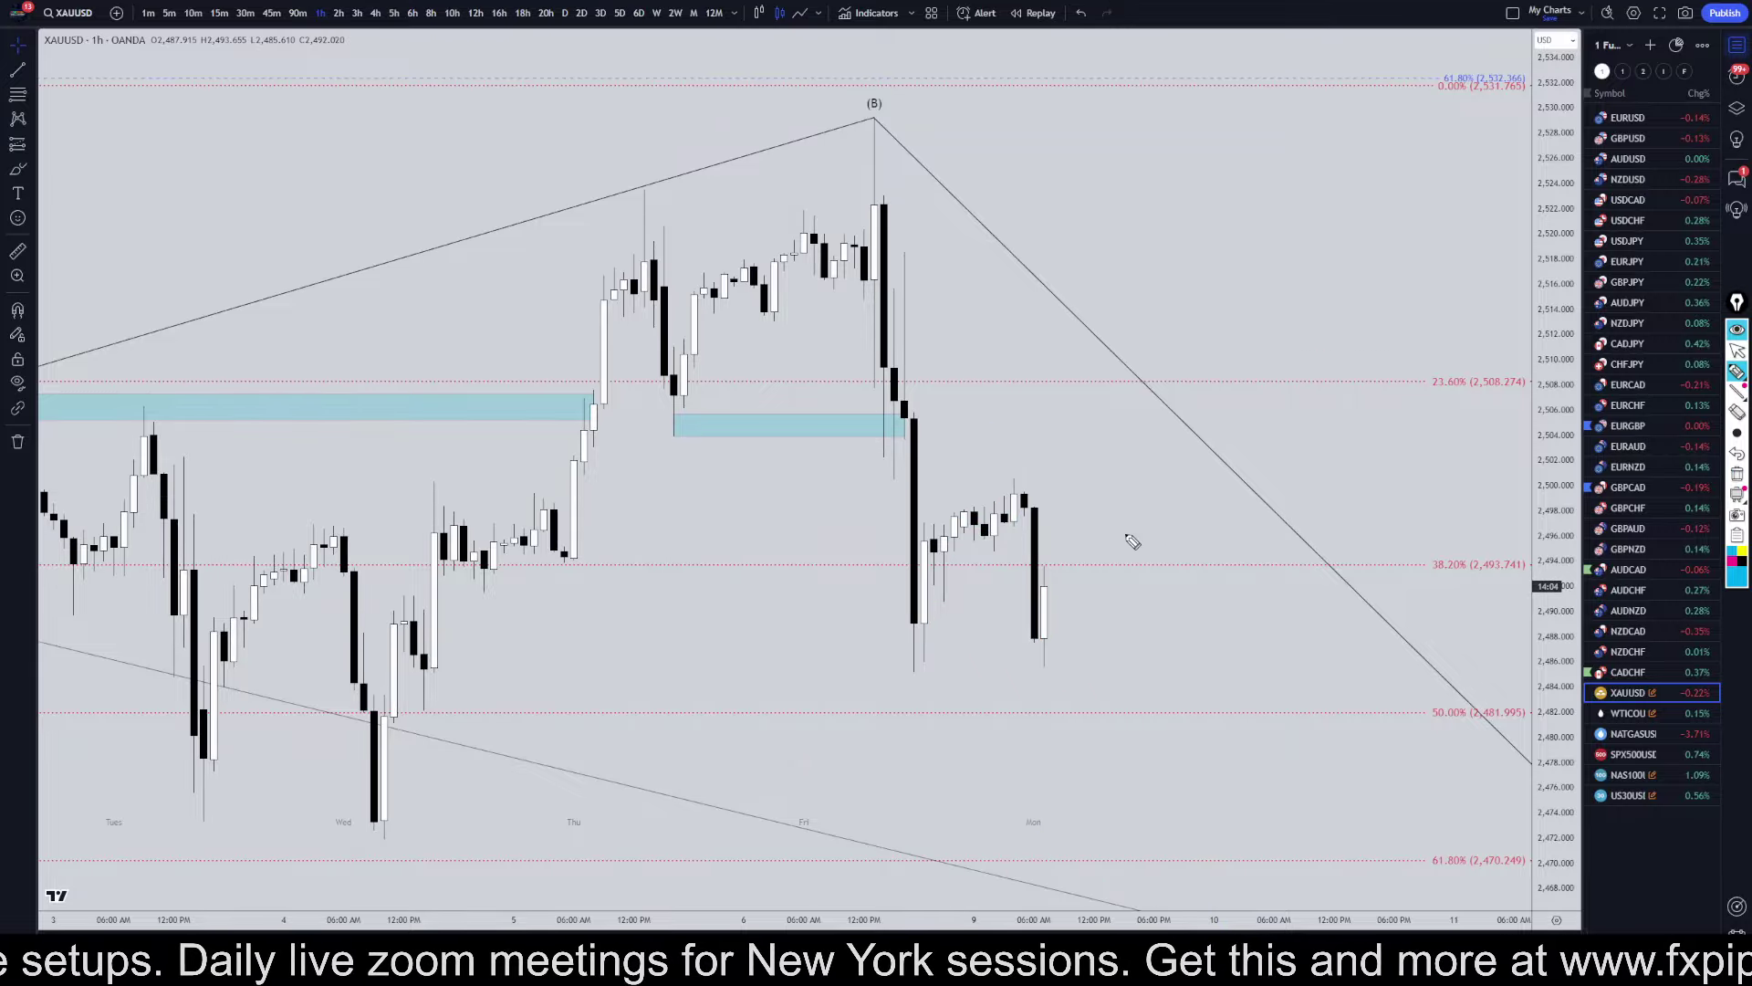
- Sketch the bounce and label waves A, B, C, 1, 2, circling the Friday top as 0
left_click_drag(1042, 641, 1132, 466)
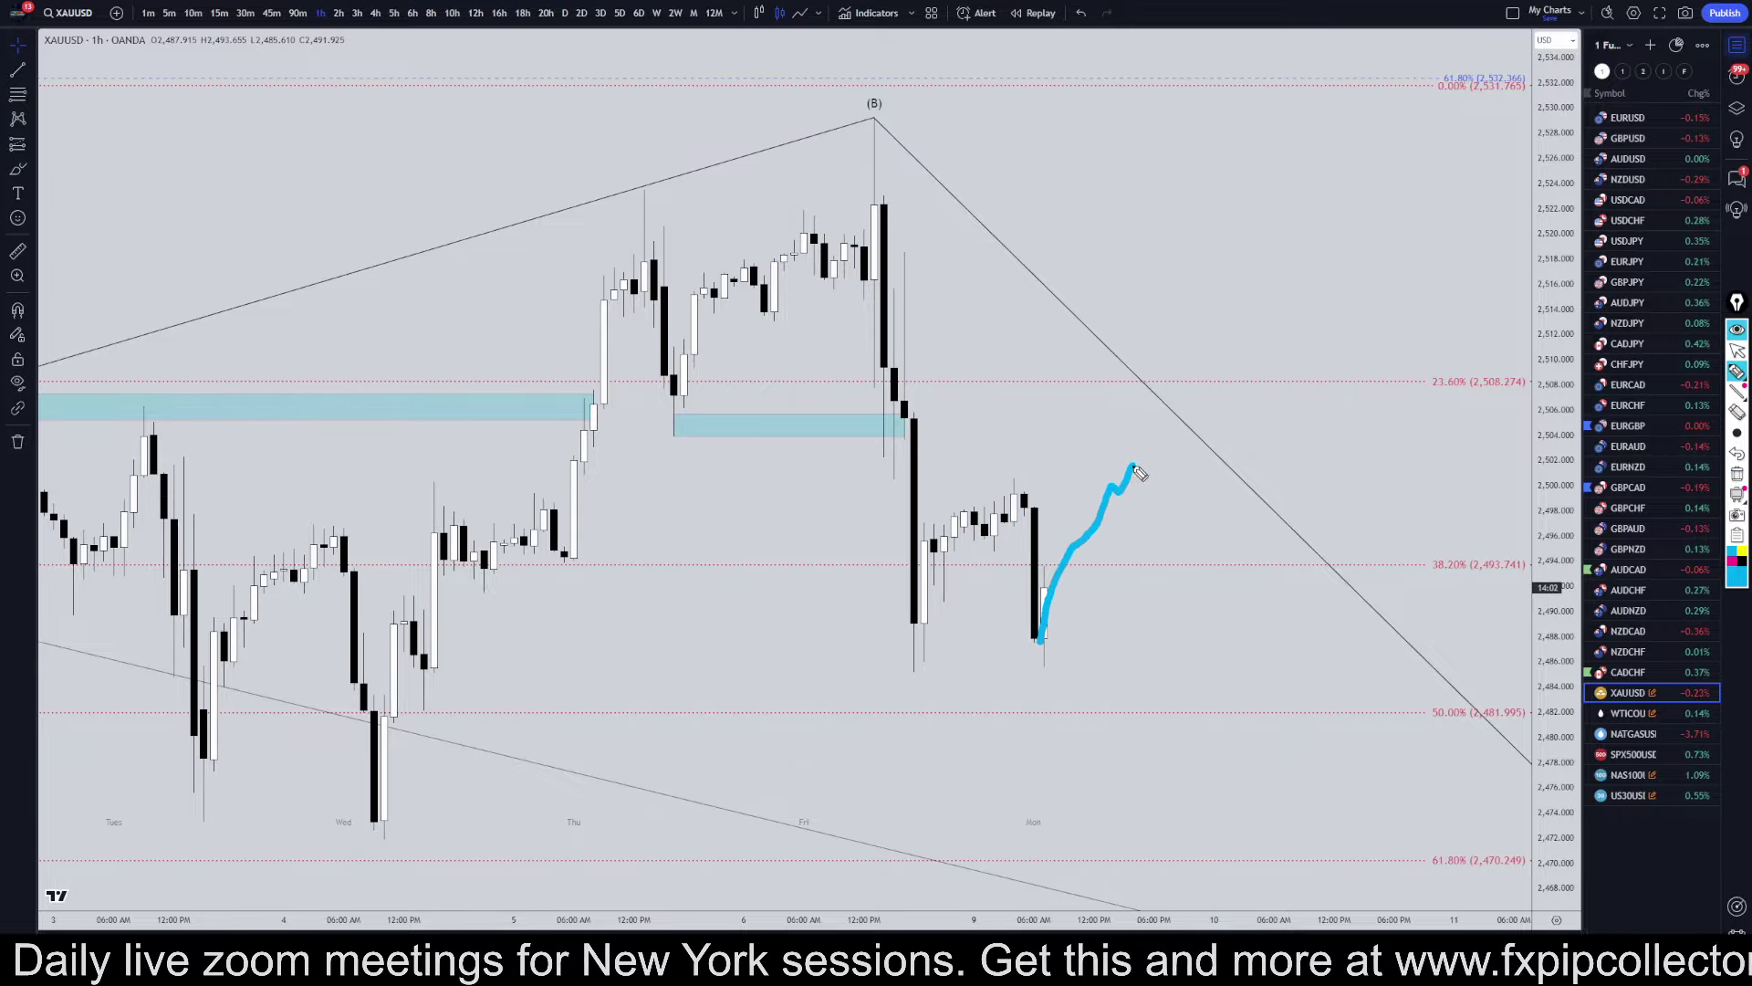
mouse_move(944, 493)
left_mouse_down()
mouse_move(967, 440)
mouse_move(980, 490)
mouse_move(986, 468)
left_mouse_up()
mouse_move(1077, 606)
left_mouse_down()
mouse_move(1091, 650)
mouse_move(1077, 607)
left_mouse_up()
mouse_move(1124, 398)
left_mouse_down()
mouse_move(1104, 429)
mouse_move(1148, 421)
left_mouse_up()
left_click_drag(908, 687, 919, 746)
left_click_drag(1111, 321, 1155, 360)
left_click_drag(890, 374, 913, 382)
- Extend the falling projection labelled 3, and underline the B label and the lower blue zone
mouse_move(1129, 484)
left_mouse_down()
mouse_move(1180, 415)
mouse_move(1341, 929)
left_mouse_up()
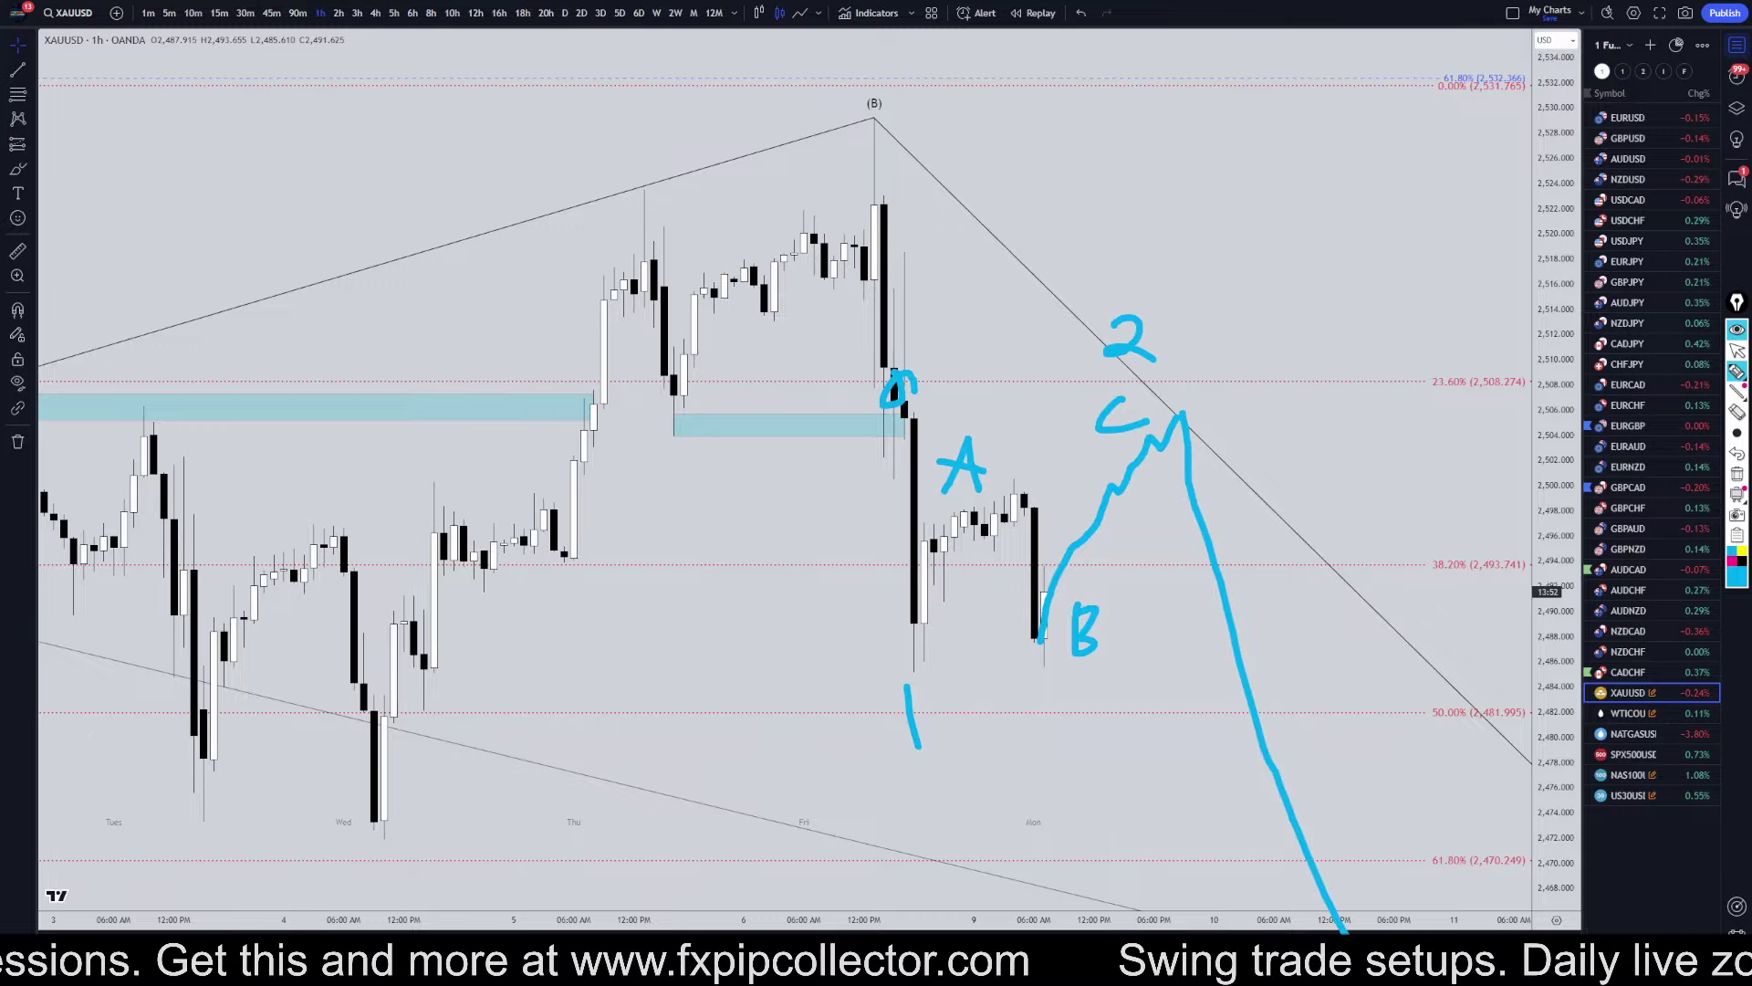
mouse_move(1207, 786)
left_mouse_down()
mouse_move(1267, 812)
mouse_move(1137, 810)
left_mouse_up()
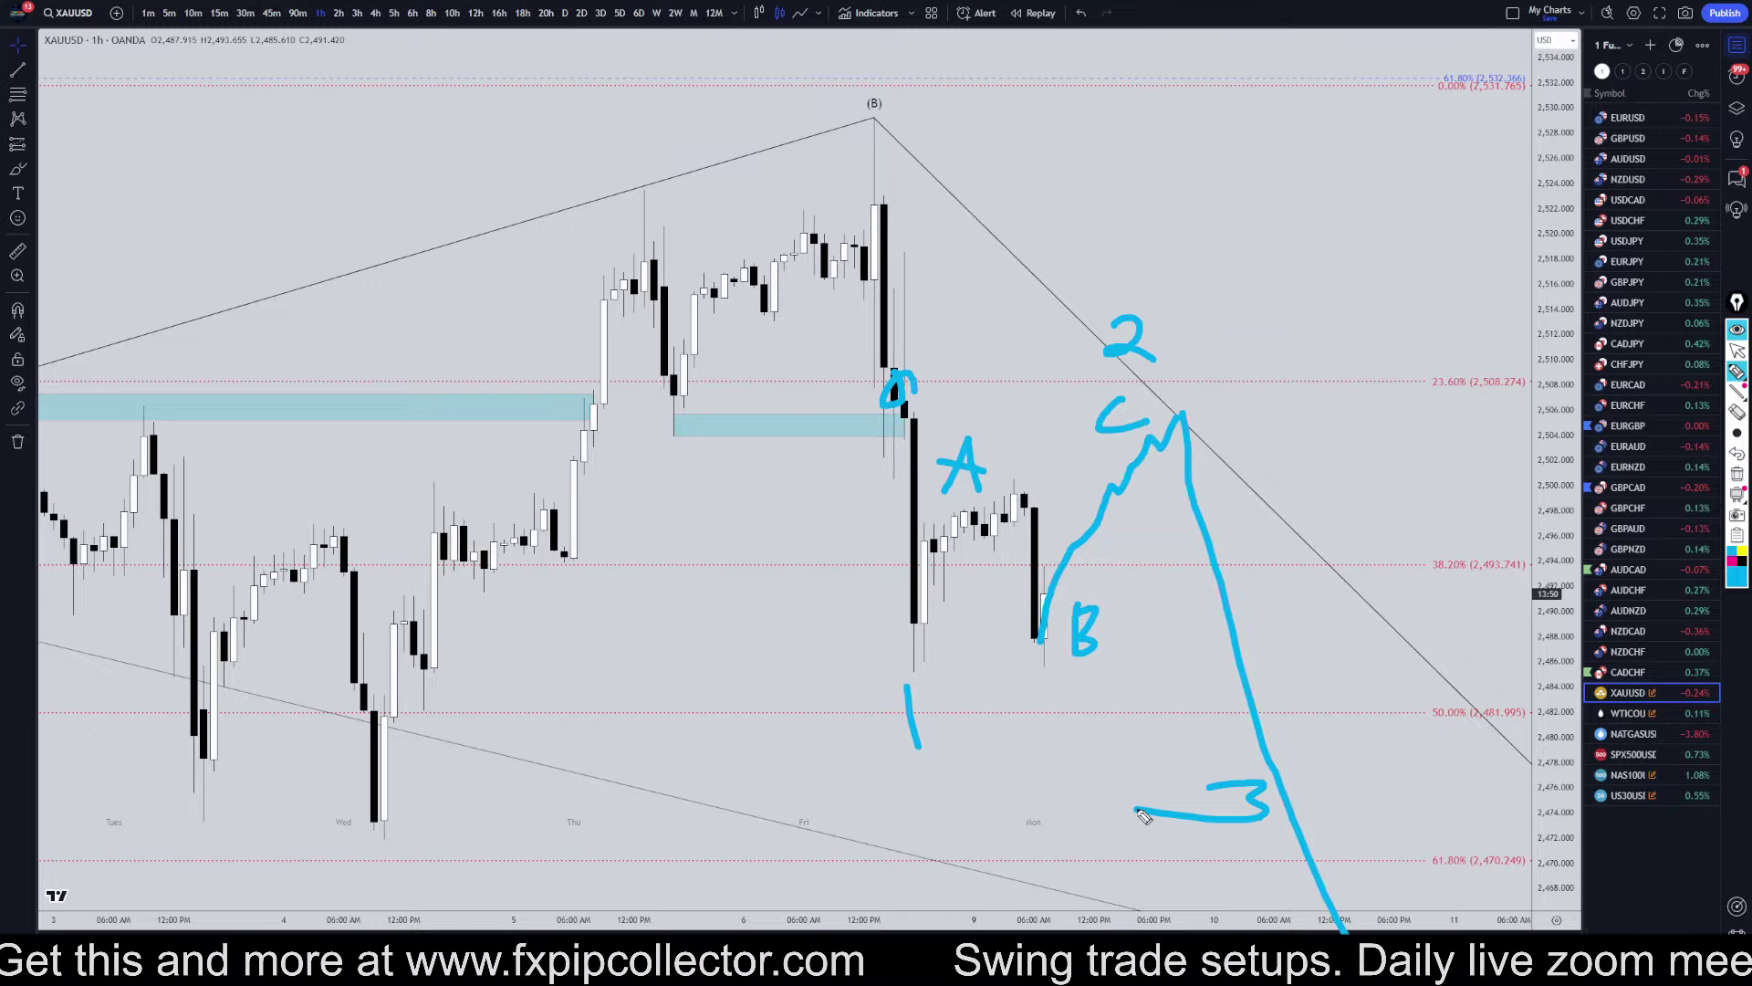
mouse_move(1063, 665)
left_mouse_down()
mouse_move(1120, 663)
mouse_move(1045, 662)
mouse_move(1183, 890)
left_mouse_up()
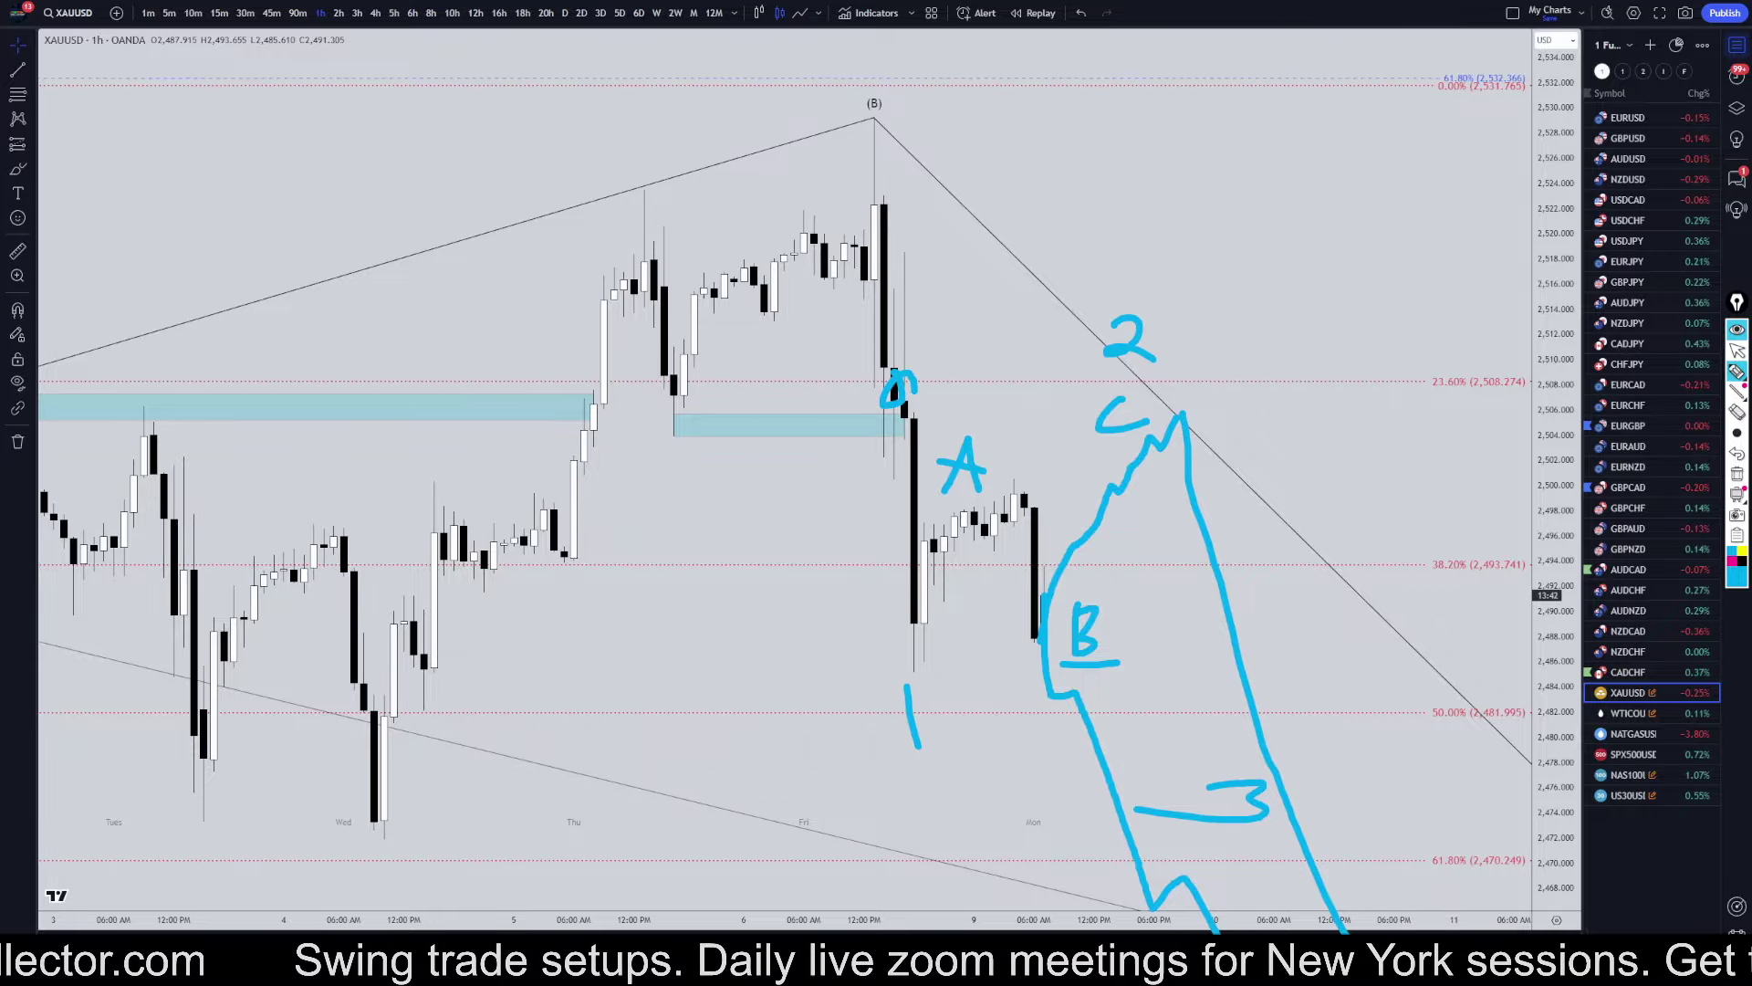
left_click_drag(660, 424, 908, 439)
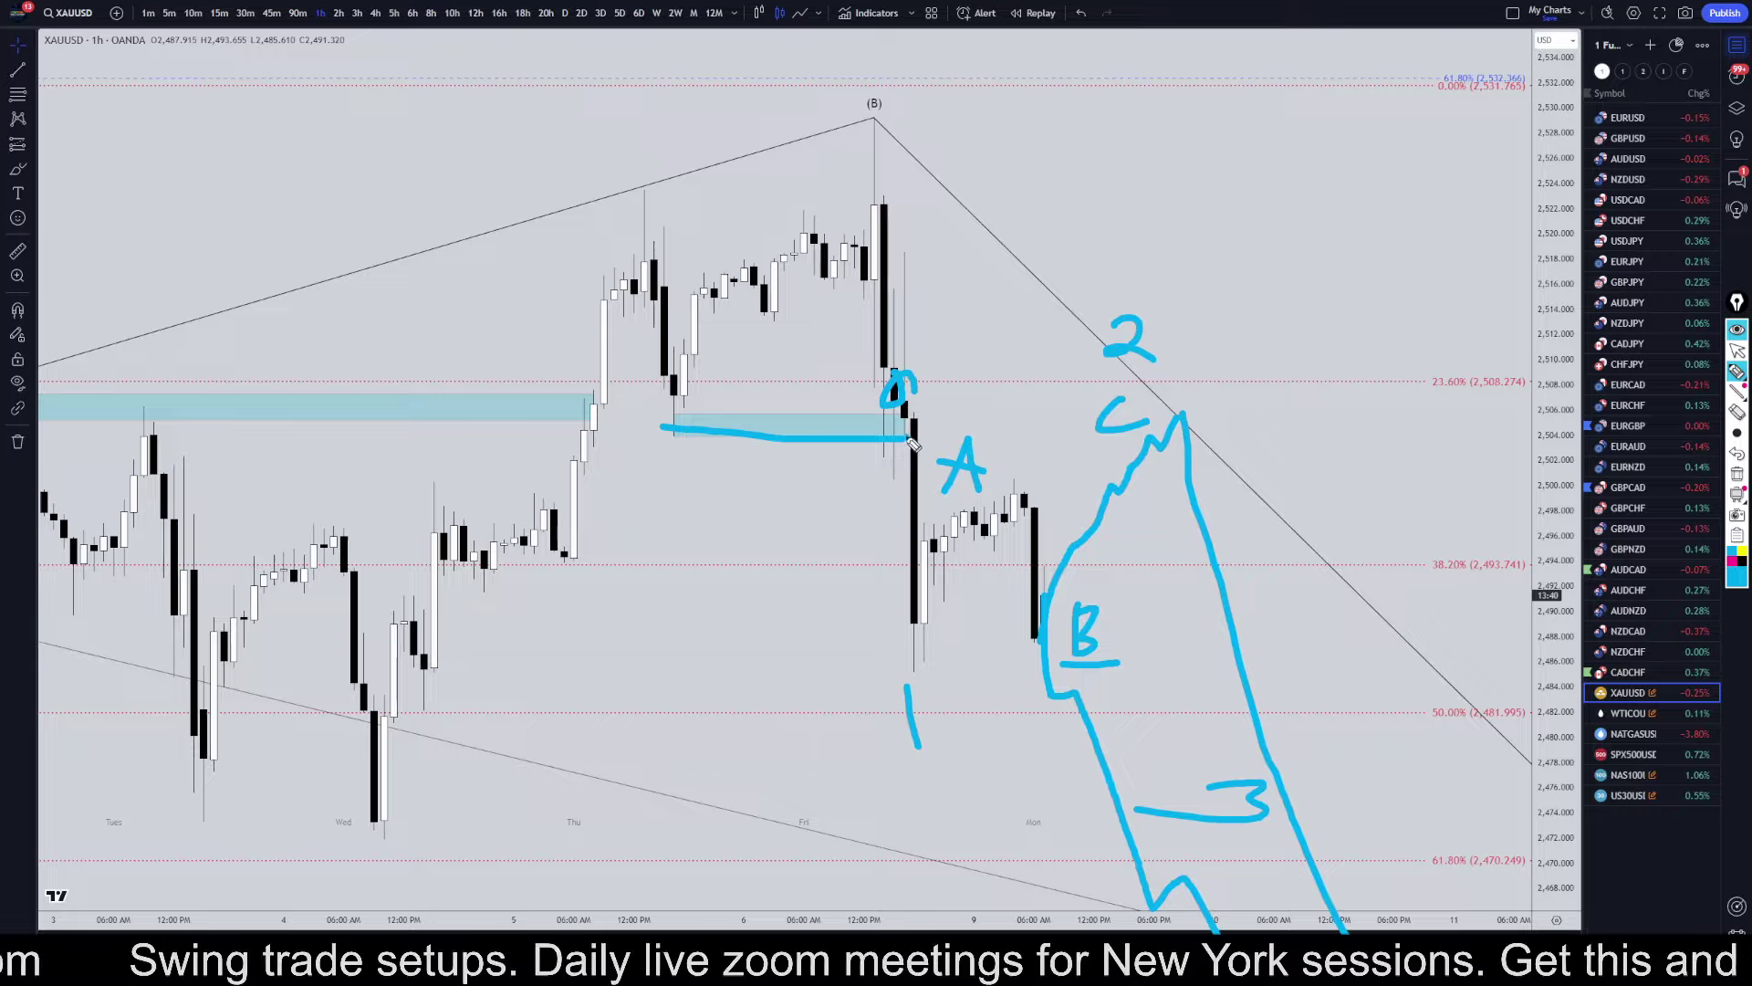